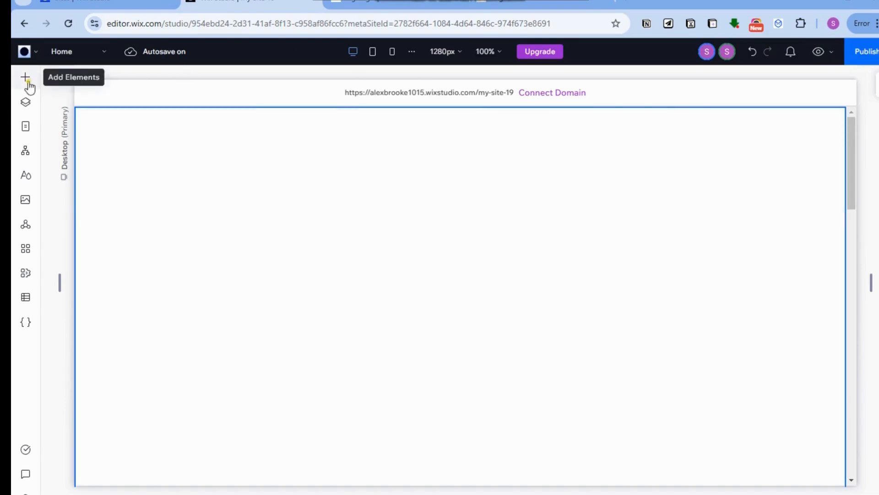
Add a Heading 5 text to the blank section, centred horizontally about 308 px below its top edge
click(28, 84)
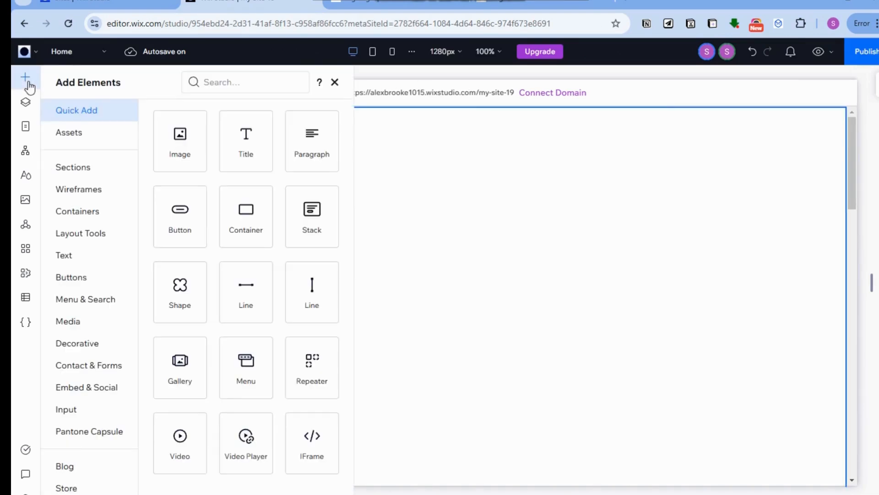
click(86, 256)
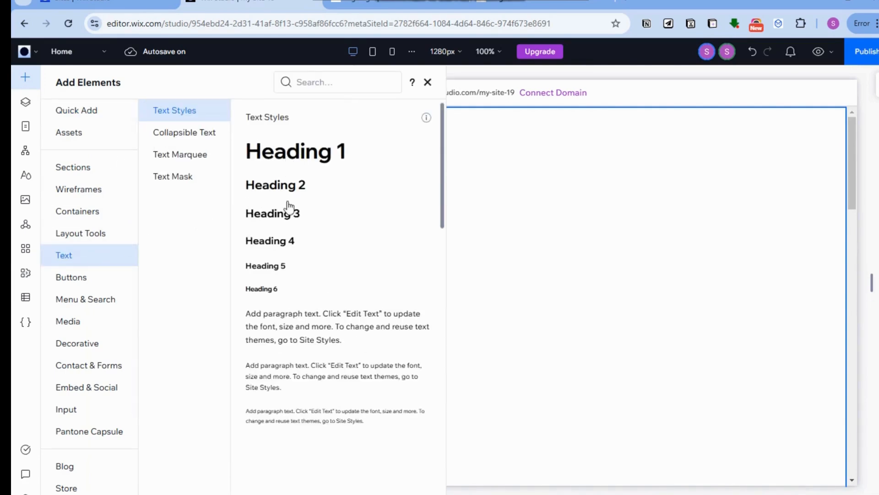
click(279, 275)
click(354, 326)
drag(338, 311, 326, 263)
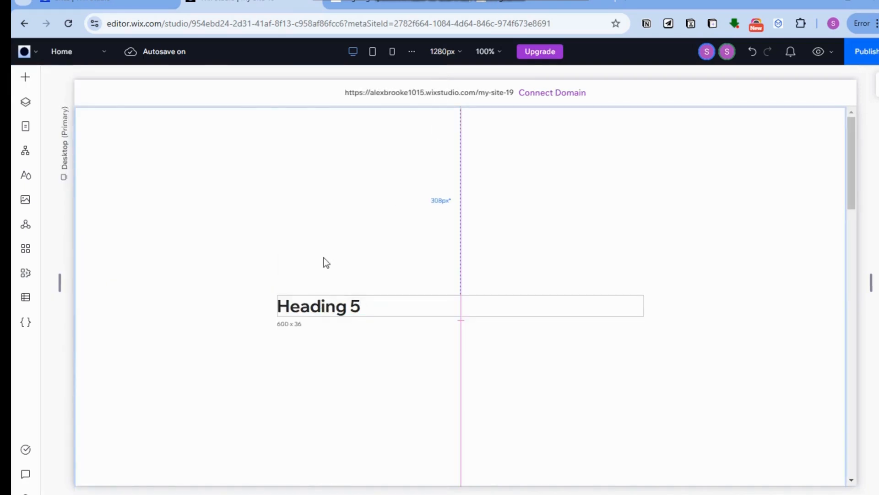
Add a Heading 1 text about 172 px from the section's left and 81 px from its top, and move Heading 5 up beneath it
click(26, 78)
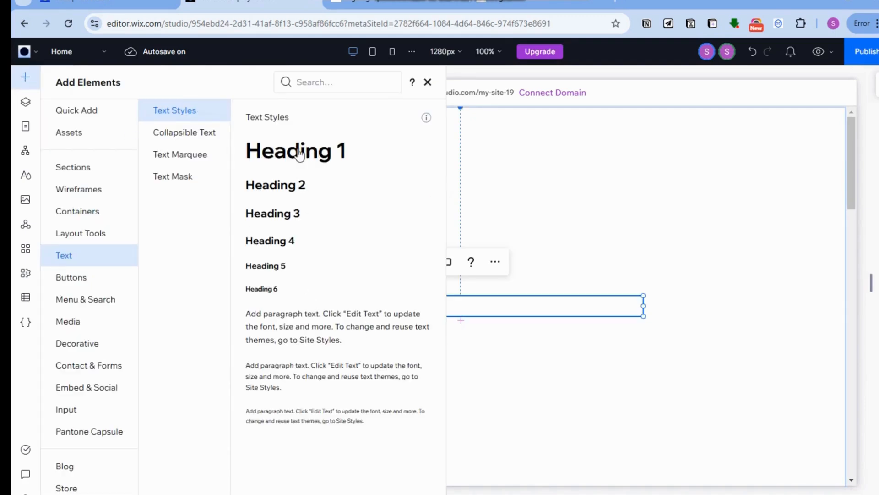
drag(299, 155, 300, 154)
click(477, 397)
drag(381, 340, 272, 203)
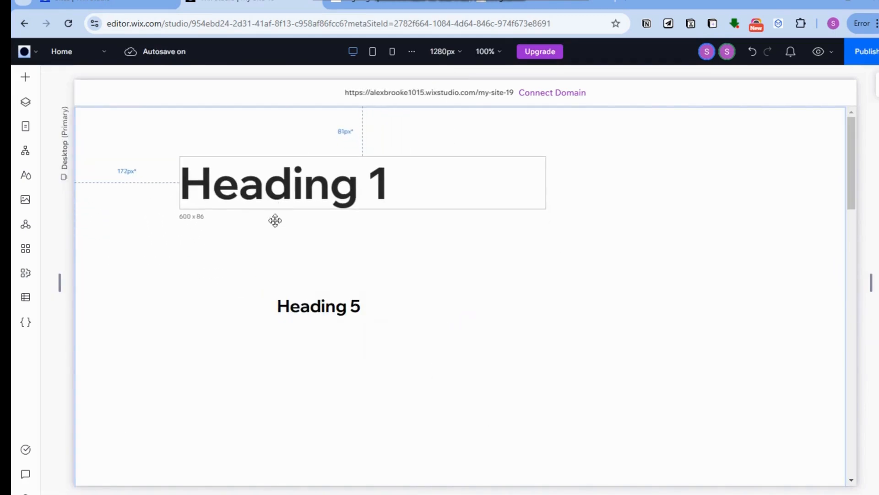
click(323, 315)
drag(320, 315, 320, 249)
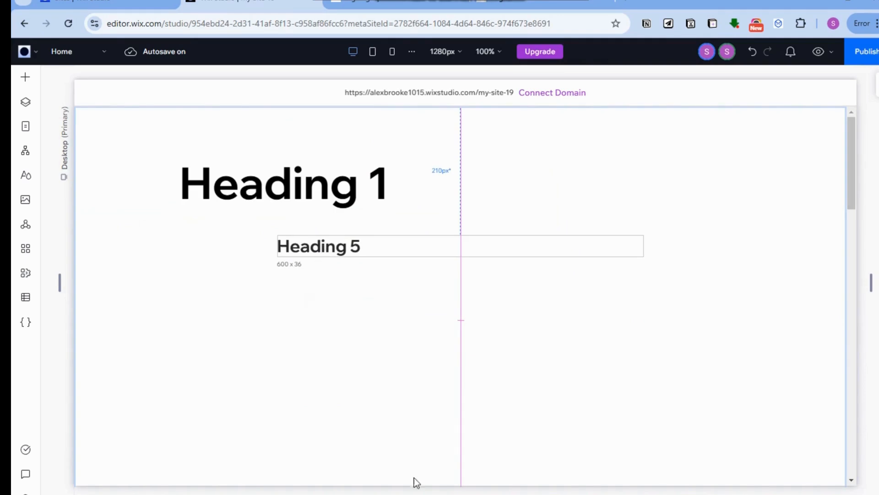
Add a paragraph text and place it directly below Heading 5
click(25, 77)
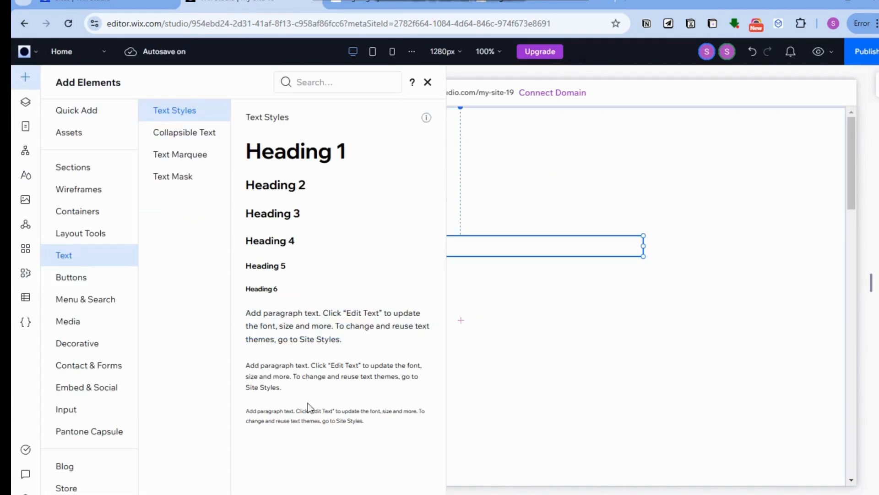
click(422, 302)
drag(316, 183, 393, 298)
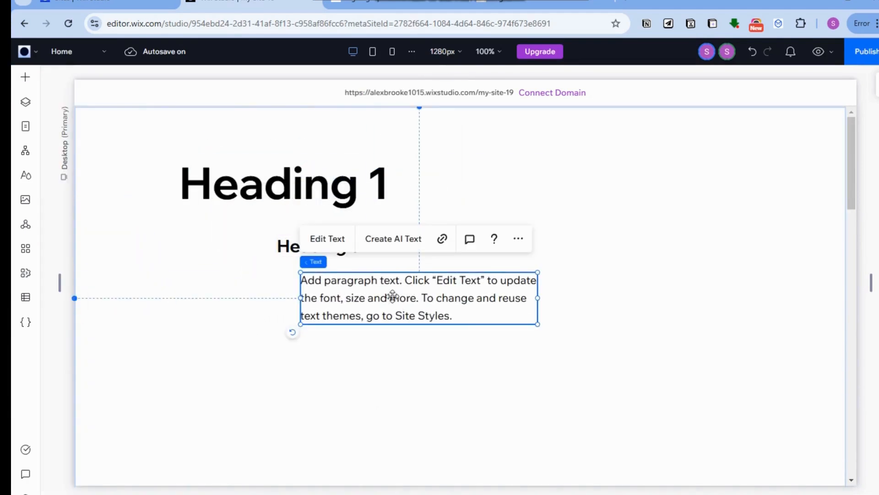
Align Heading 1, Heading 5 and the paragraph to their left edges and group them into a stack
drag(578, 366, 187, 159)
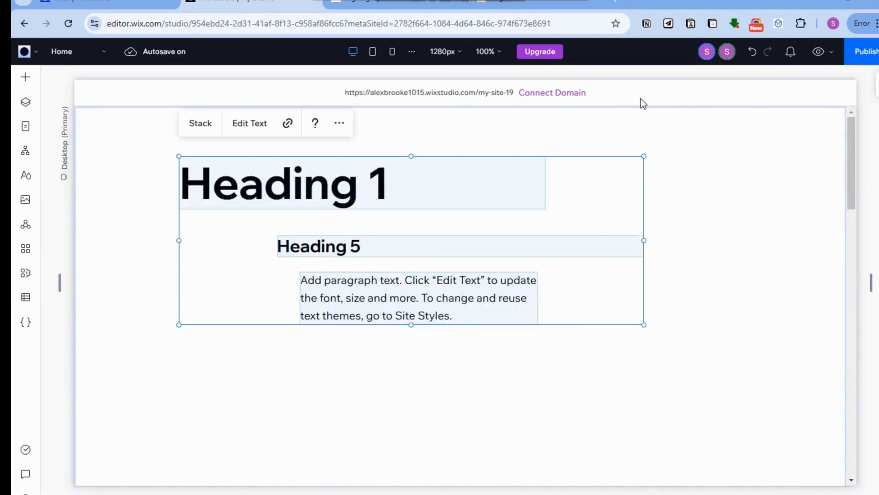
click(599, 185)
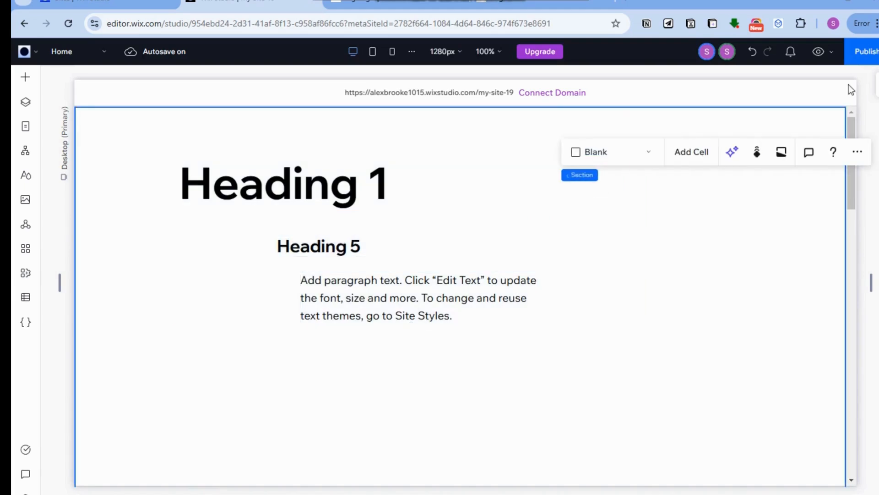
drag(543, 356, 198, 168)
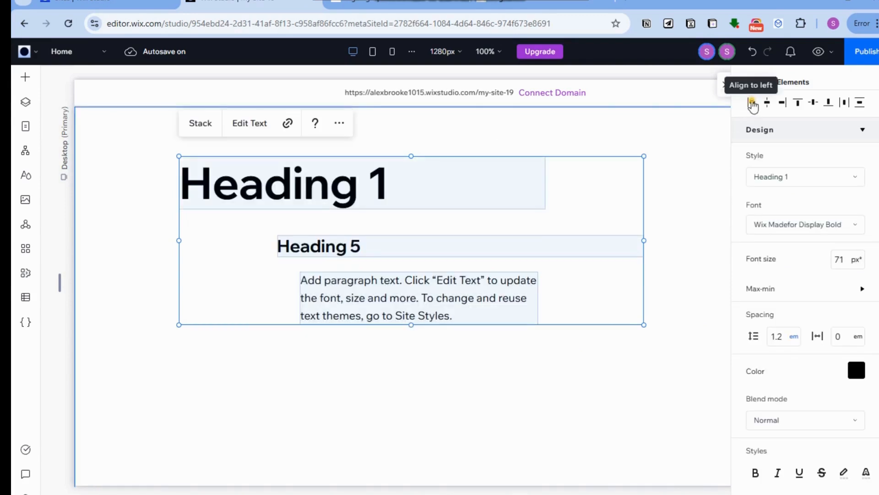
click(752, 103)
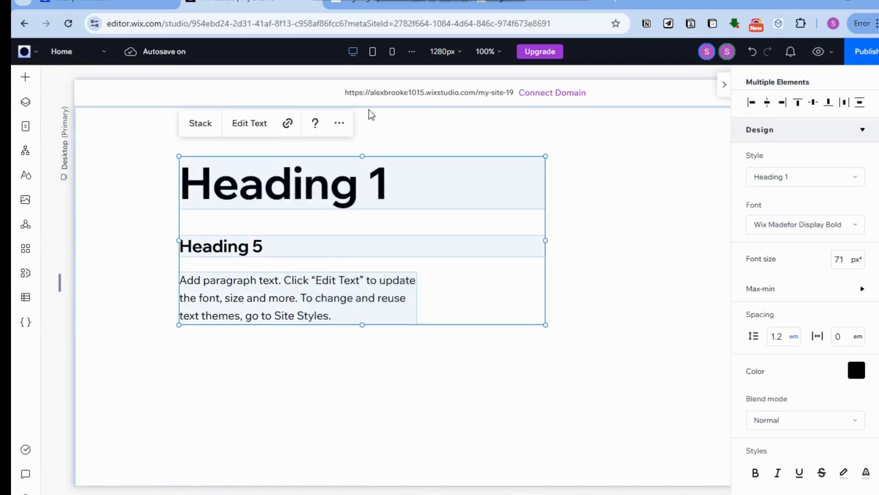
click(201, 123)
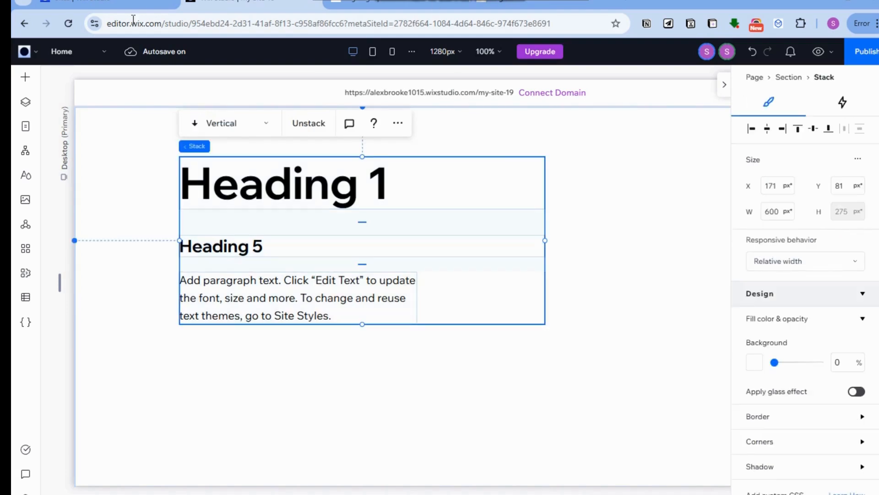
Add an image to the right of the text stack and stretch it to about 290 by 351 px
click(25, 76)
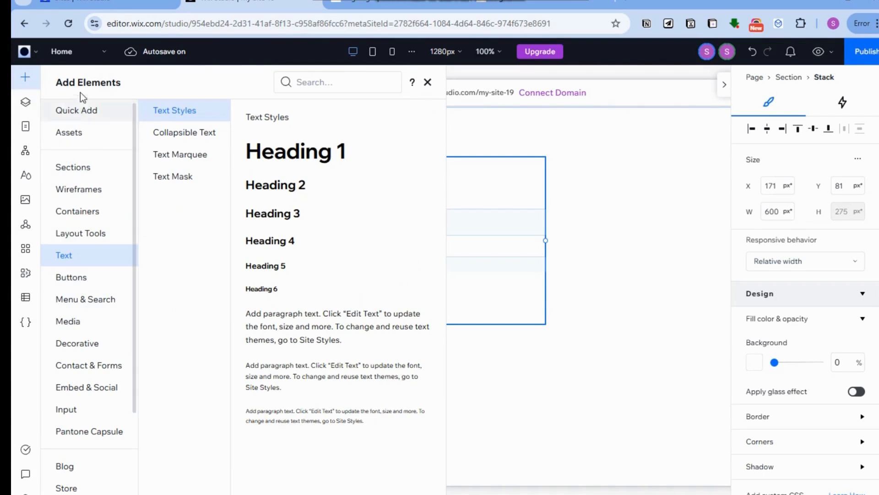
click(79, 111)
click(184, 146)
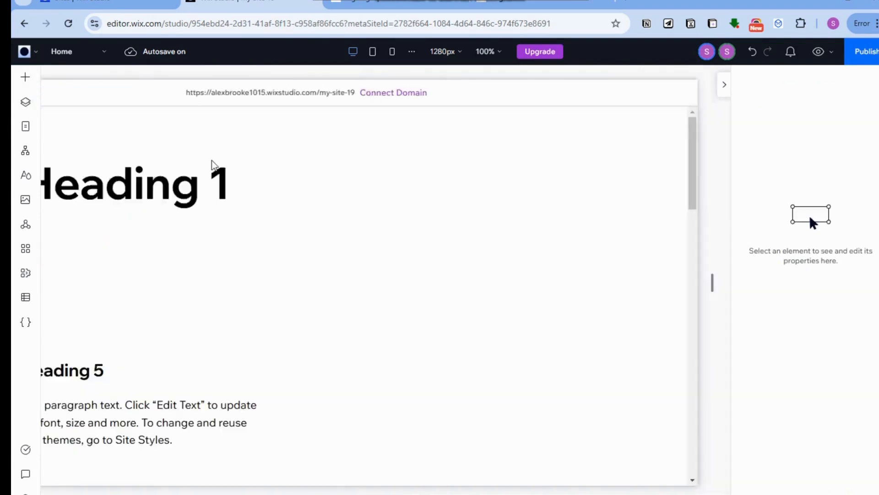
drag(370, 288, 655, 266)
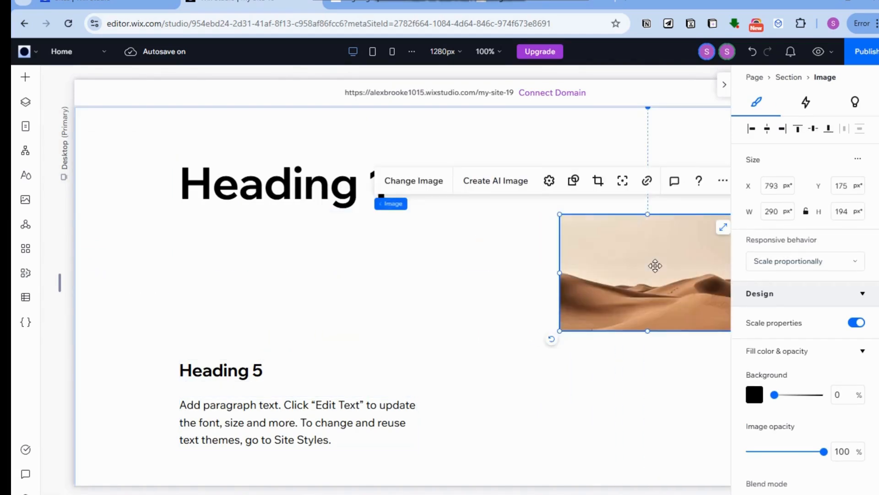
drag(552, 288, 527, 389)
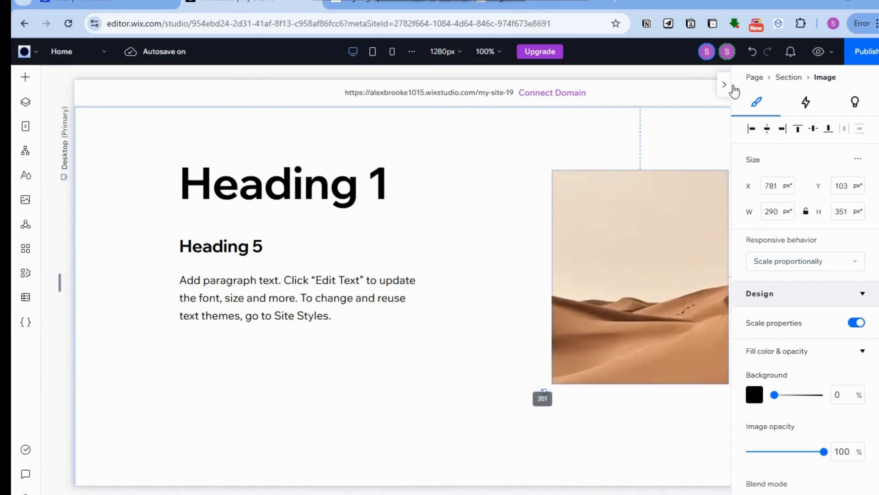
click(724, 85)
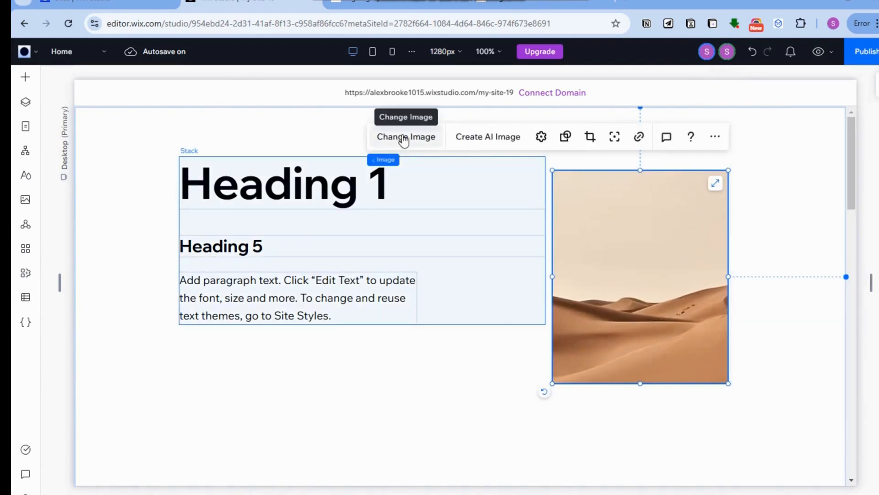
Replace the desert image with the "Coffee on the Beach" picture from Media from Wix
click(406, 136)
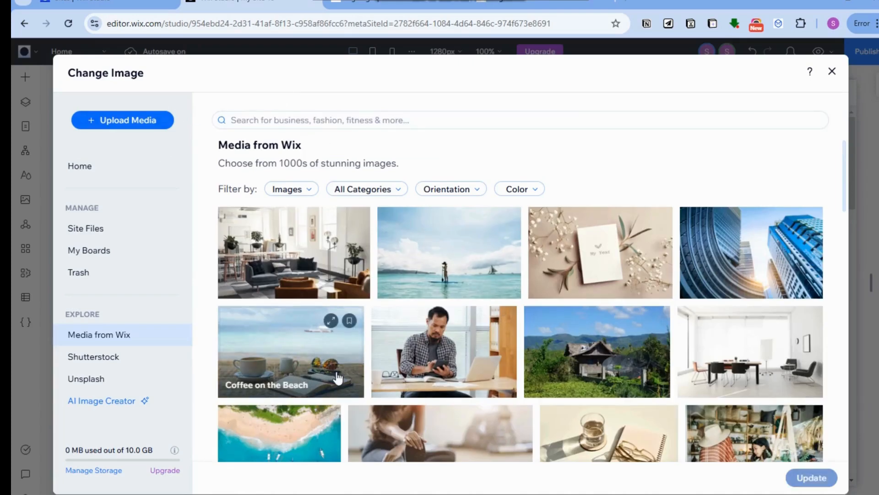
click(317, 373)
click(820, 478)
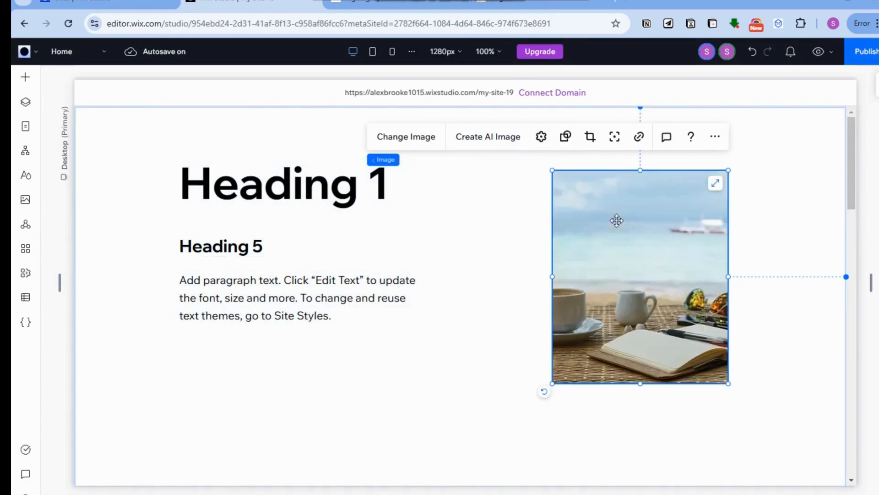
Add a scroll animation to the image, with Image (self) as the animated element and Out as the animation type
click(876, 86)
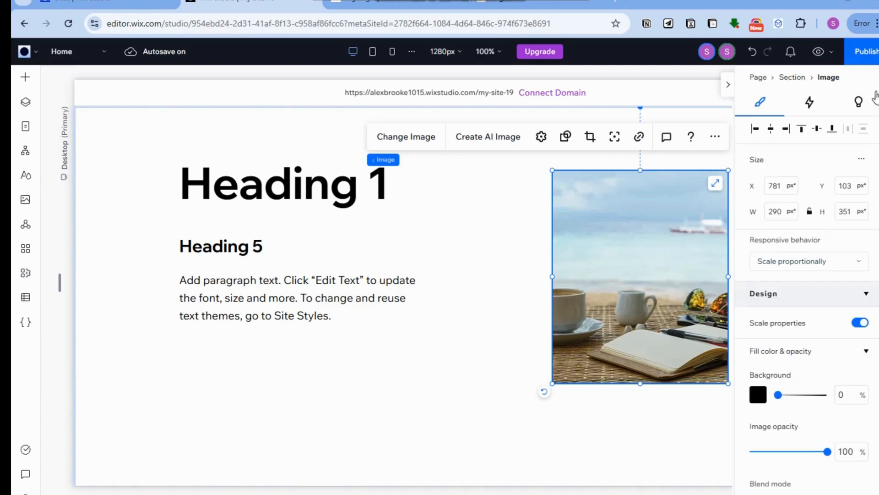
click(807, 105)
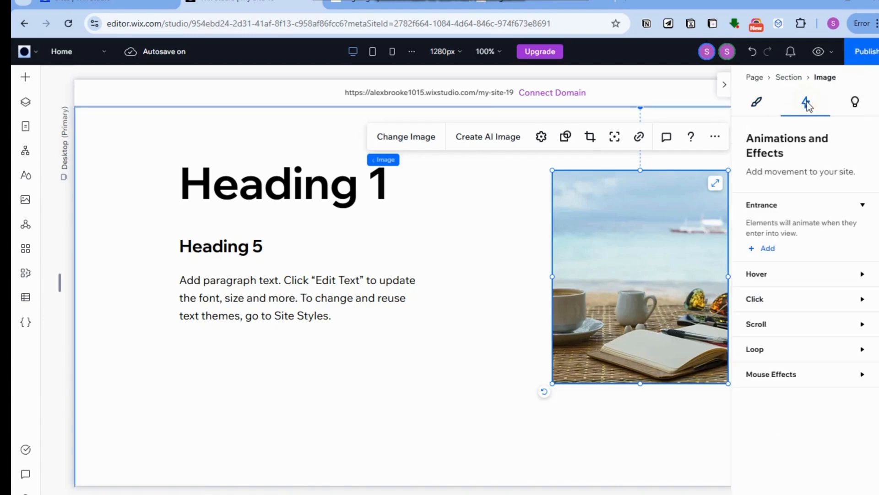
click(761, 326)
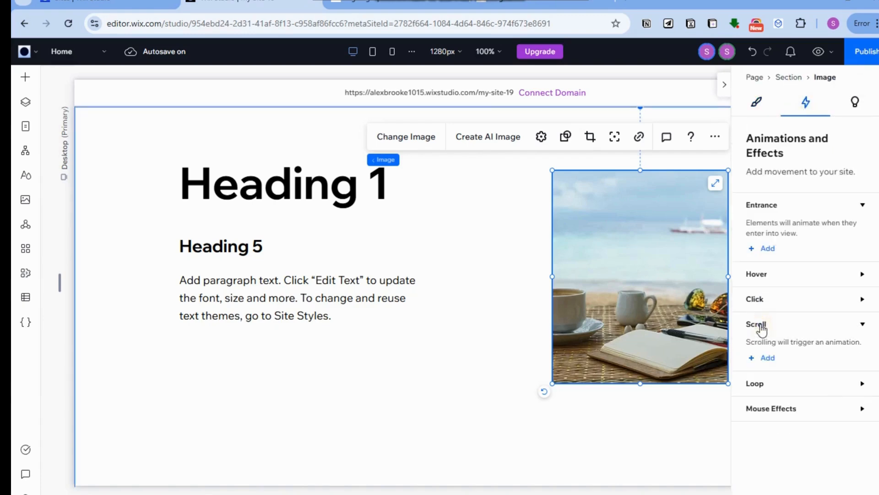
click(768, 358)
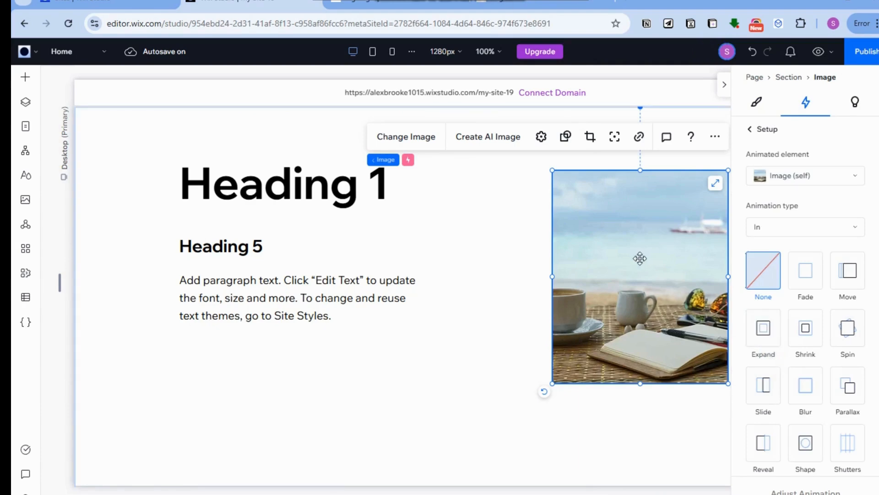
click(810, 184)
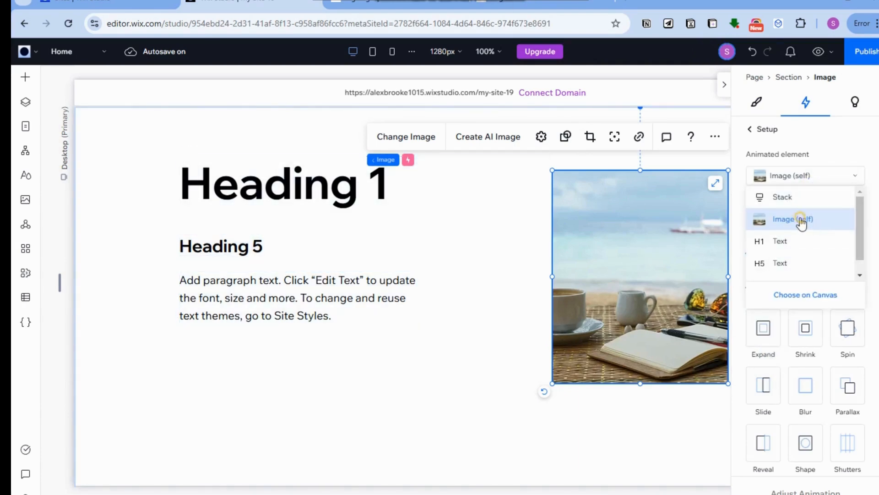
click(789, 221)
click(785, 231)
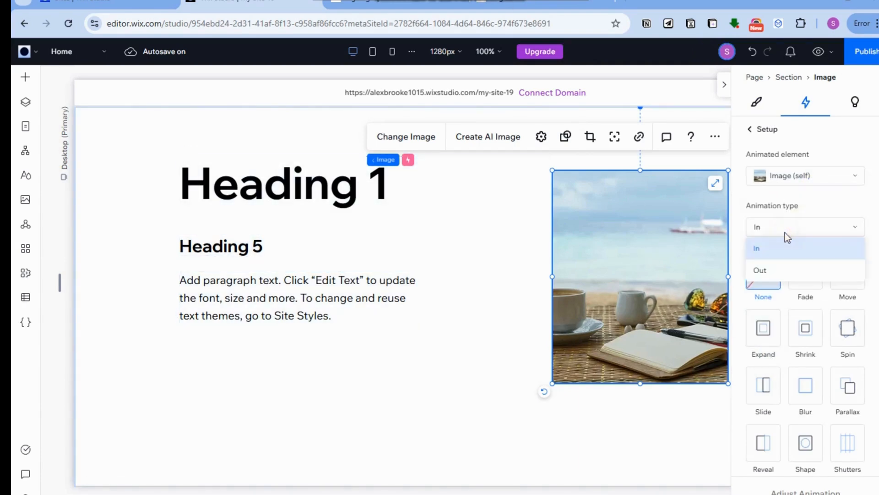
click(774, 268)
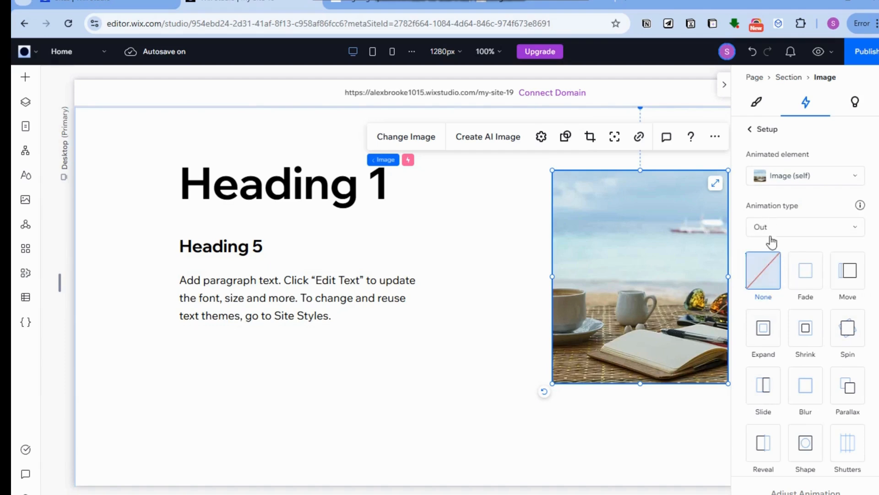
Choose the Parallax effect for the image's scroll animation and set its speed to 1
scroll(838, 307, down, 2)
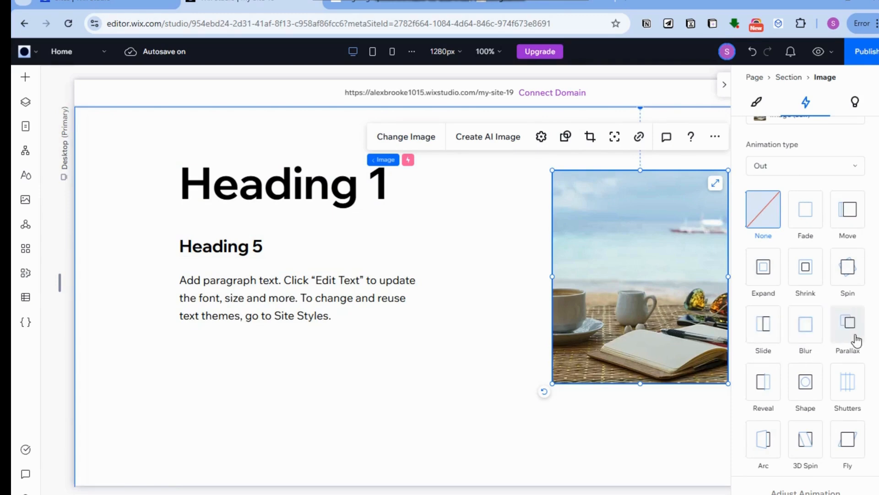
click(855, 338)
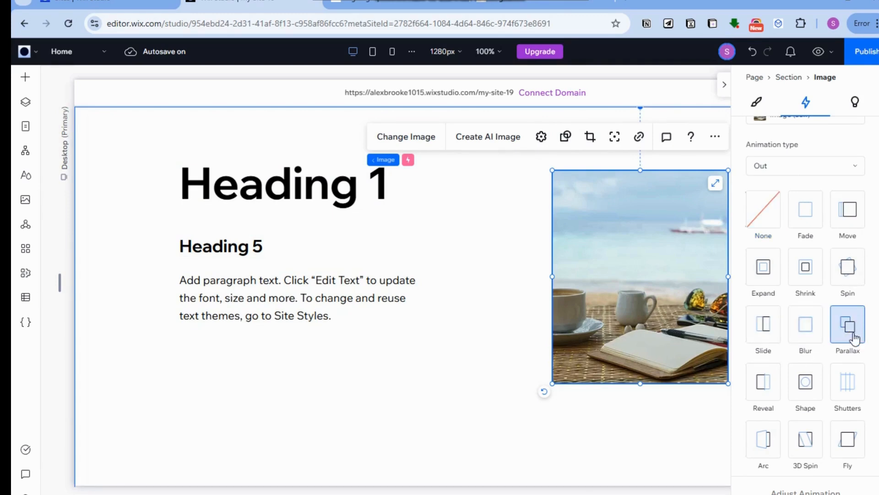
click(819, 491)
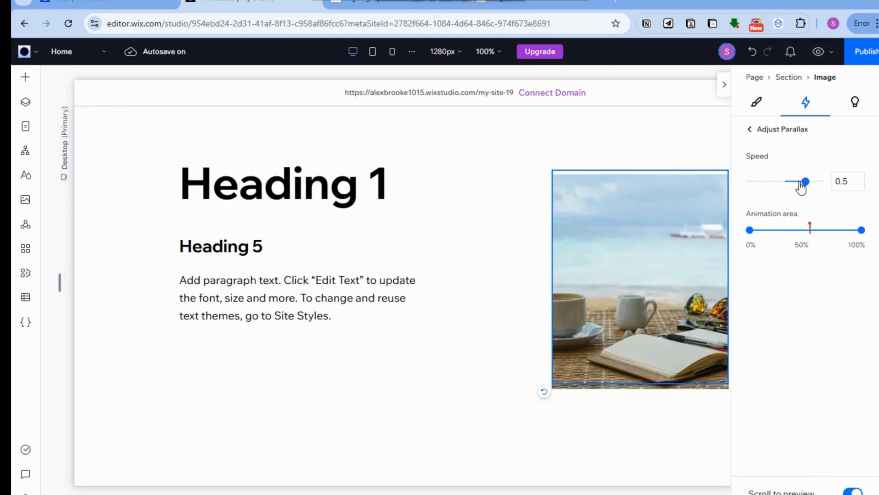
drag(801, 182, 845, 186)
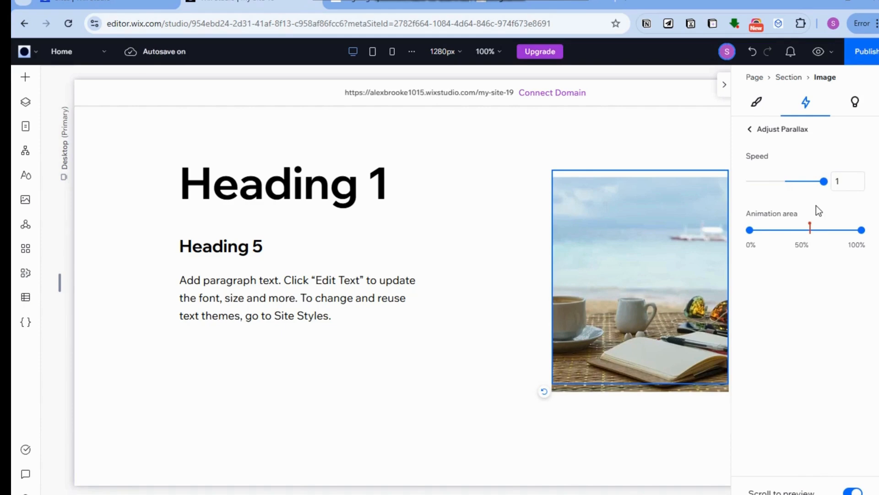
Preview the page and scroll through it to examine the image's parallax effect, and return to editing
click(818, 53)
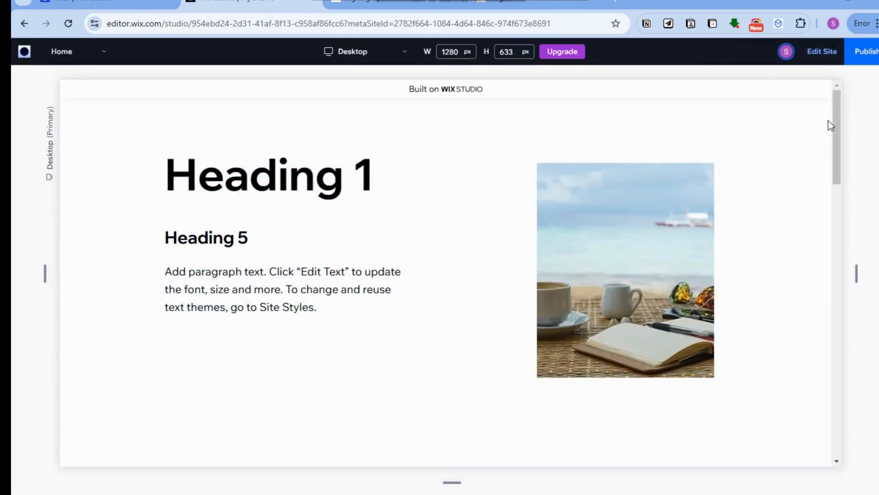
drag(836, 122, 723, 121)
click(822, 52)
Stretch the coffee image to fill the section and move the text stack to the right over it
click(606, 200)
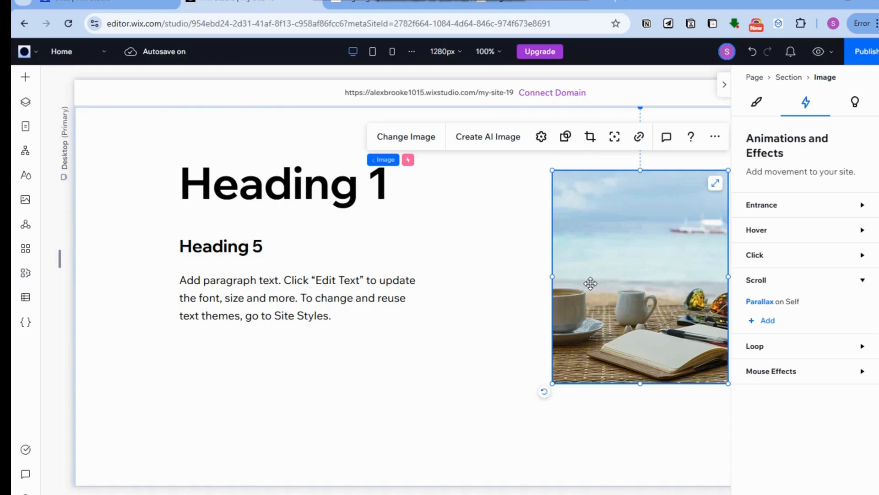
click(714, 185)
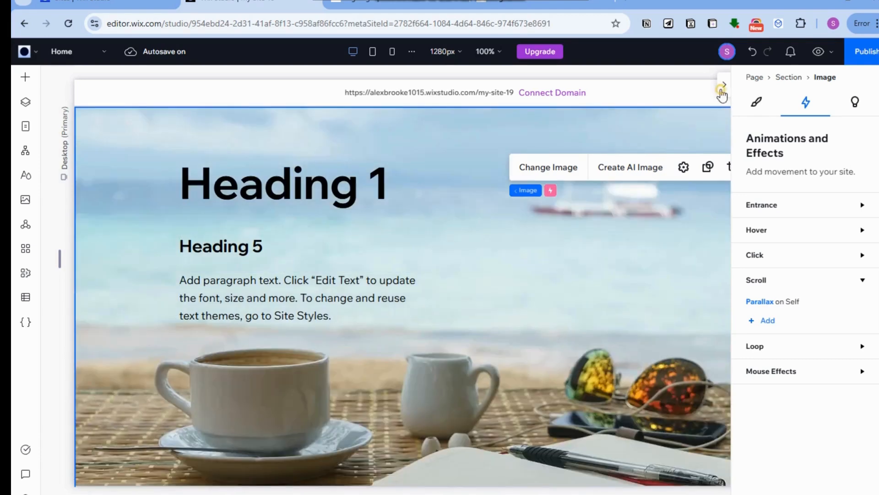
click(723, 87)
drag(334, 255, 575, 277)
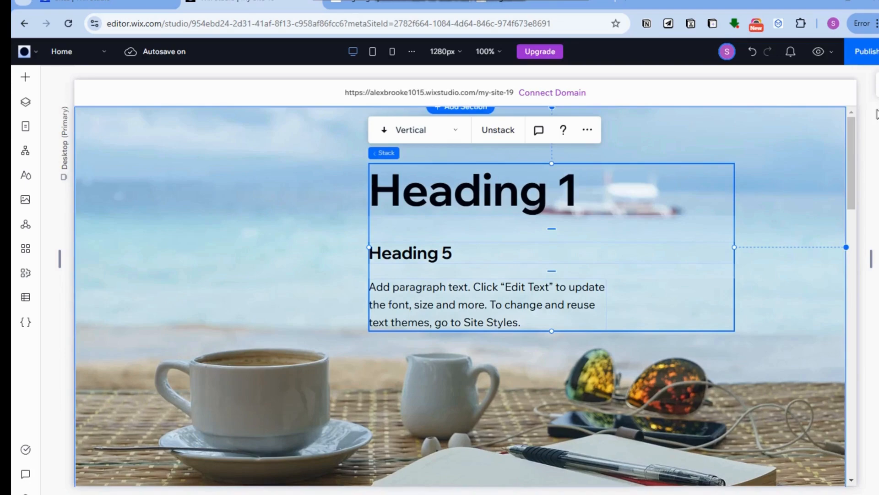
Preview the page and scroll it to examine the parallax effect behind the text, and return to editing
click(818, 53)
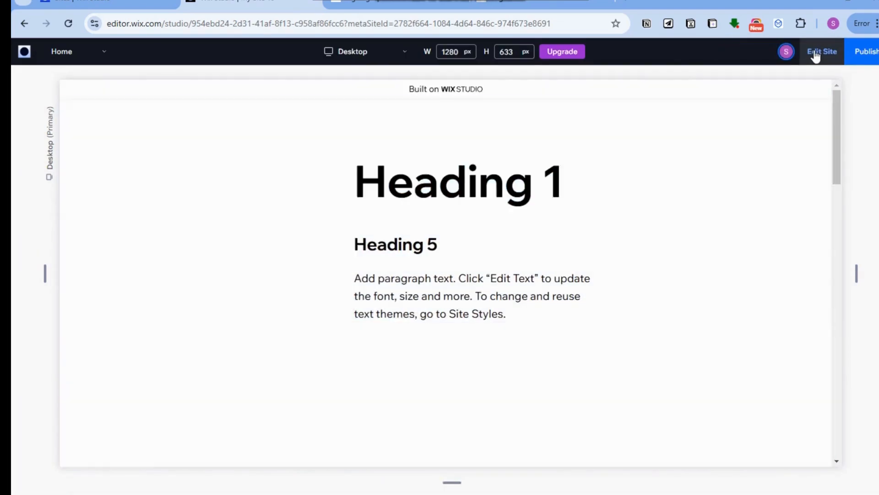
drag(834, 112, 854, 105)
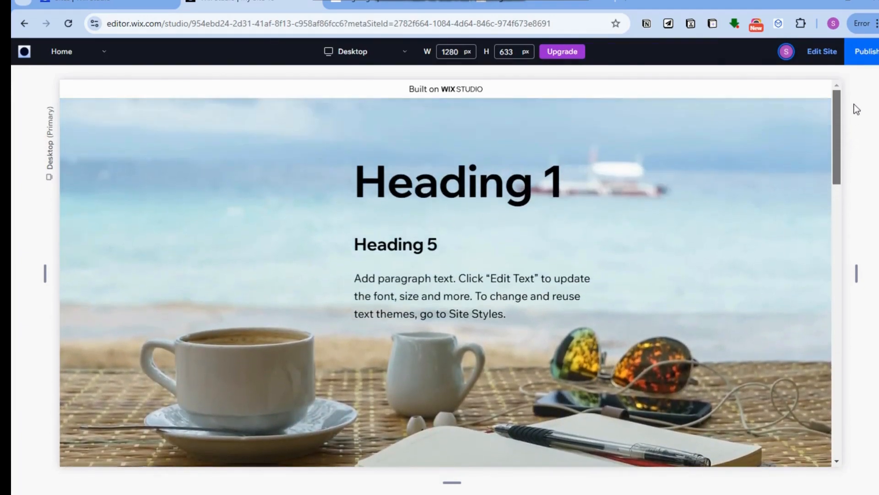
click(824, 58)
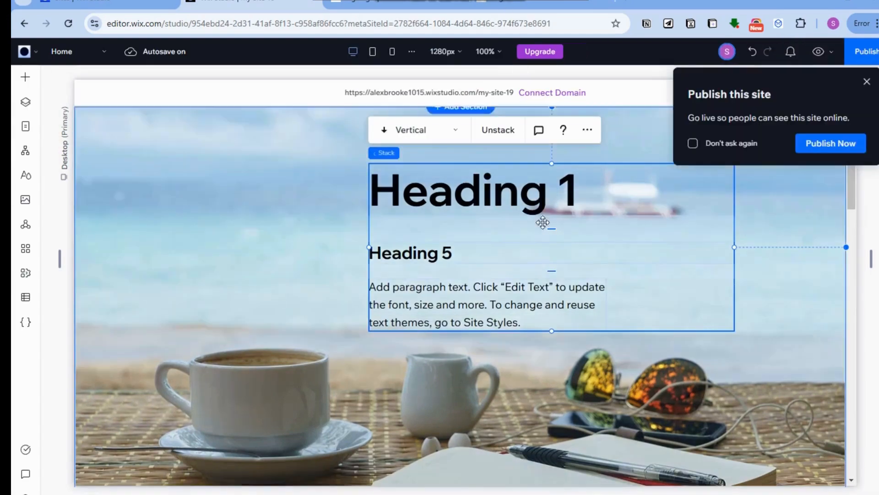
Move the text stack to the section's upper-left corner, and unstretch the coffee image and place it to the right of the text
drag(548, 243, 299, 199)
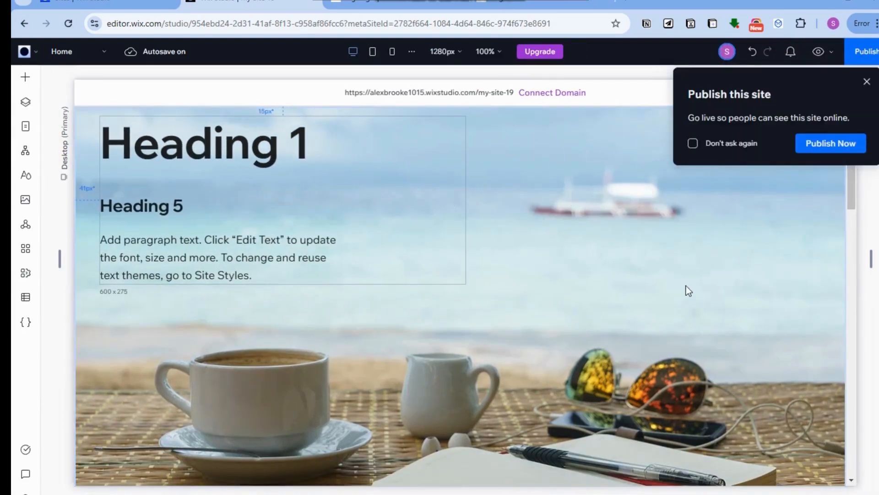
click(867, 81)
click(624, 277)
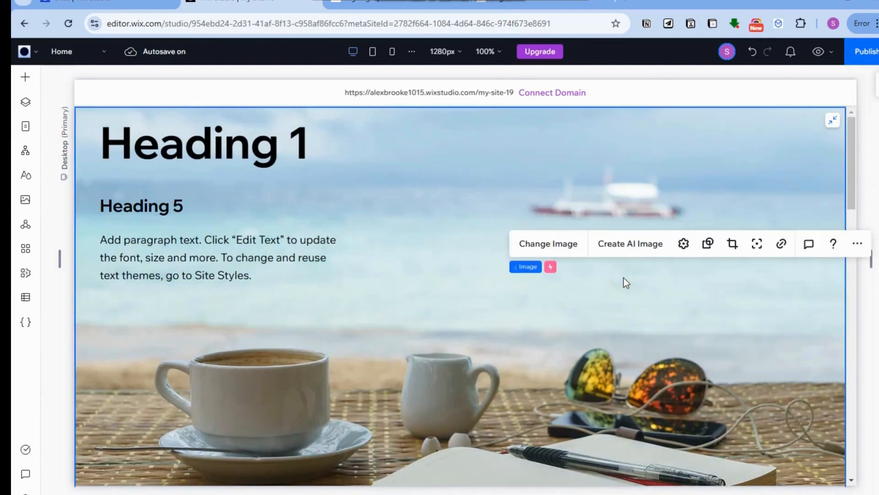
click(832, 120)
drag(497, 284, 652, 188)
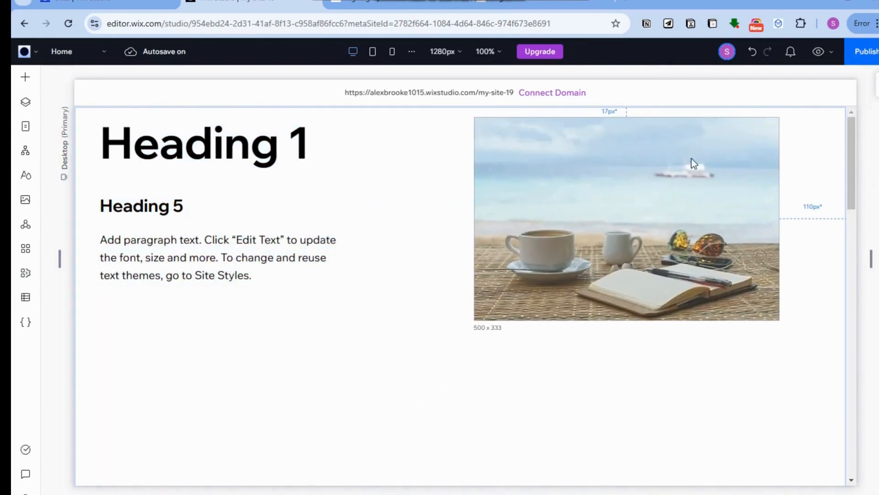
drag(568, 270, 568, 270)
Preview the page, scroll it repeatedly to examine how the smaller image moves against the text, and return to editing
click(819, 52)
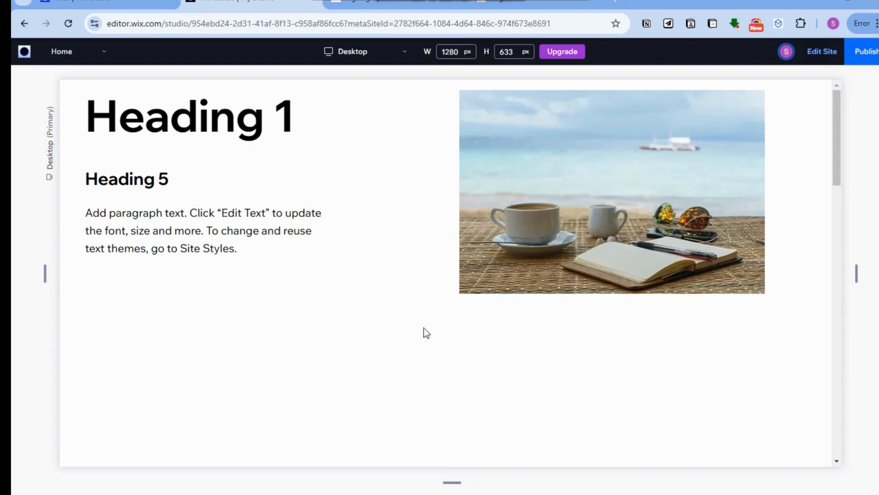
scroll(769, 408, down, 3)
scroll(770, 407, up, 3)
scroll(769, 395, down, 3)
scroll(769, 394, up, 3)
scroll(771, 388, down, 3)
scroll(770, 386, up, 3)
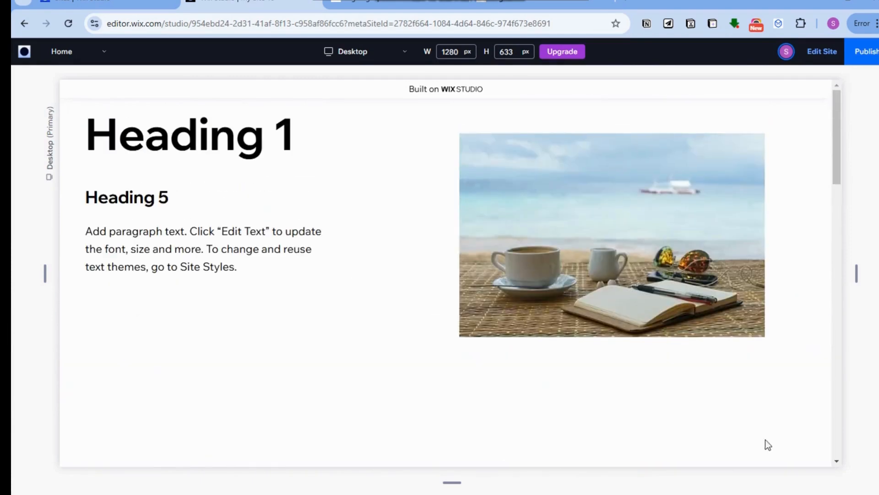
click(828, 57)
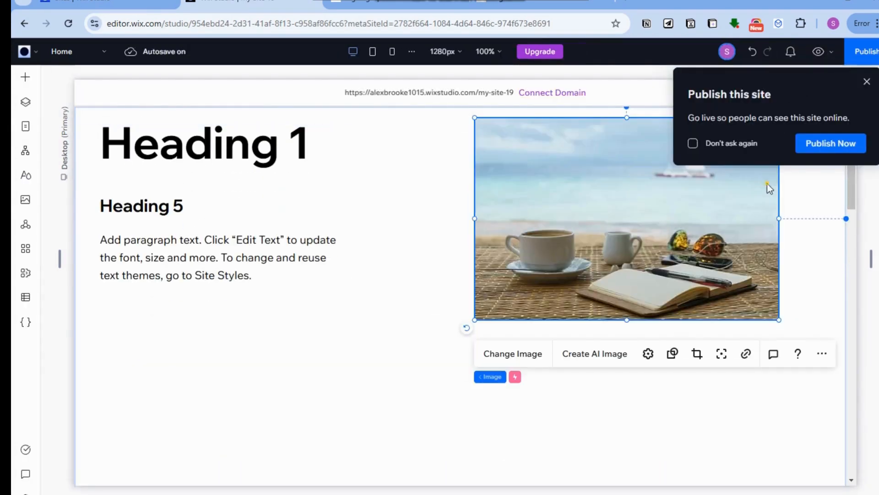
click(867, 82)
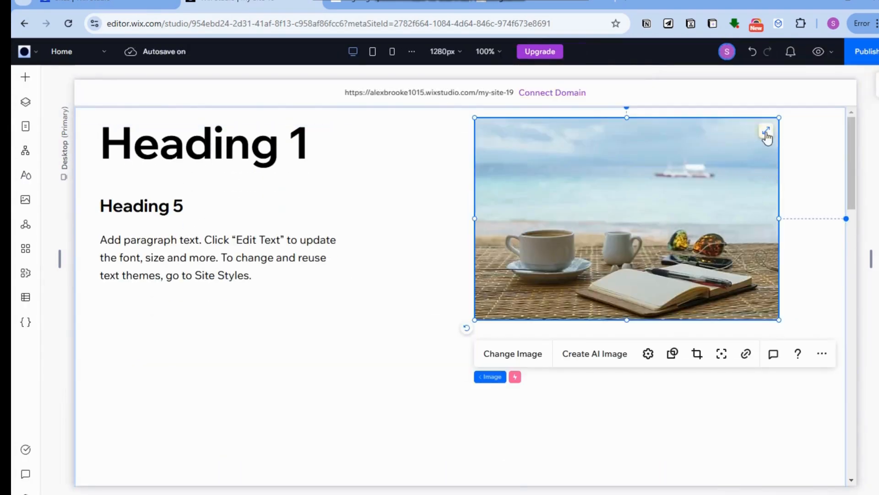
Stretch the coffee image to fill the section and preview its parallax scrolling across the page before returning to editing
click(766, 134)
click(820, 52)
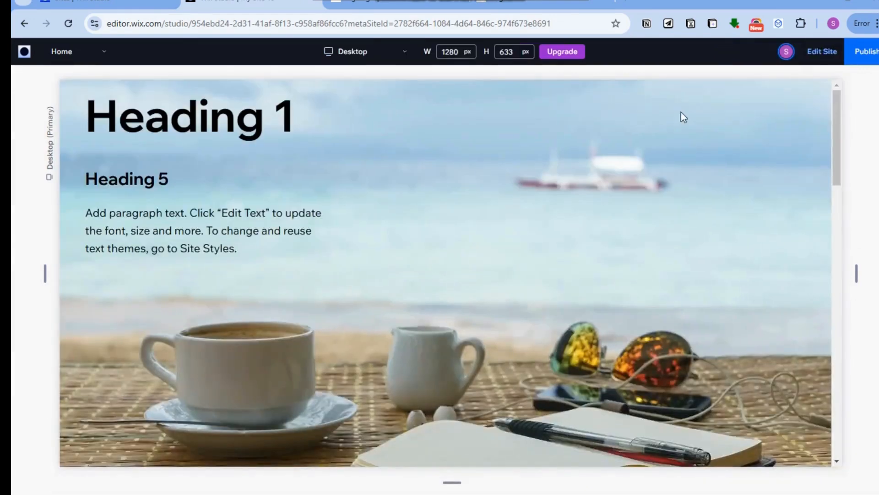
drag(837, 157, 847, 208)
scroll(847, 254, up, 6)
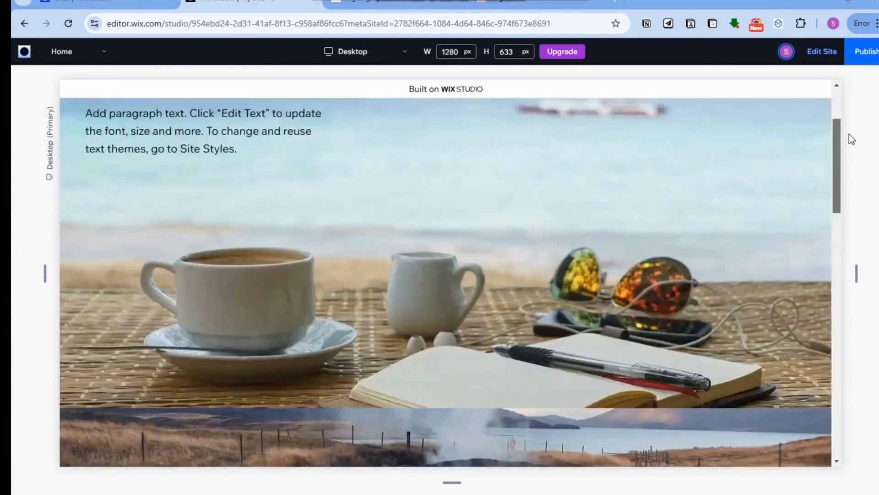
click(818, 50)
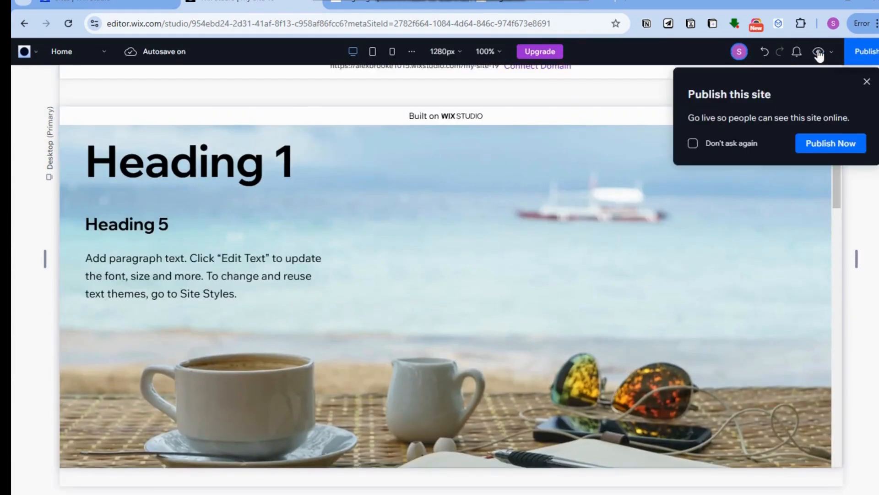
Unstretch the coffee image, place it at the section's upper right beside the text, and open its animation and effect settings
click(721, 249)
click(872, 81)
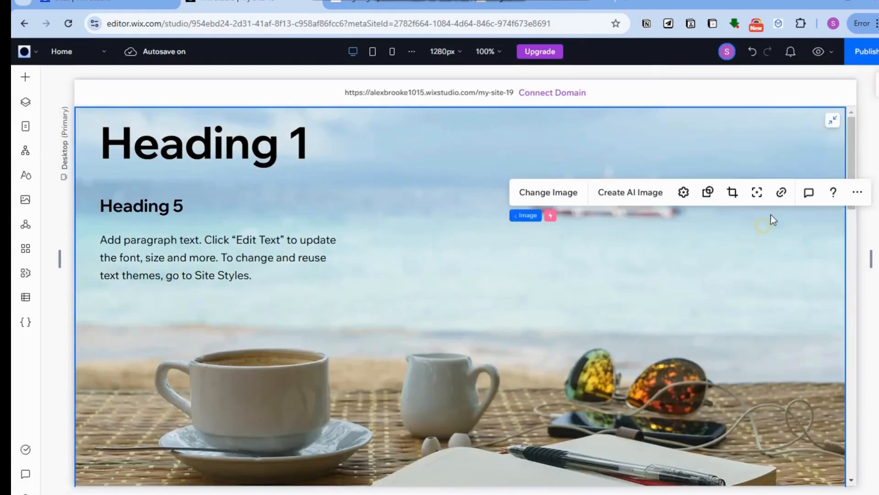
click(833, 120)
drag(529, 331, 742, 237)
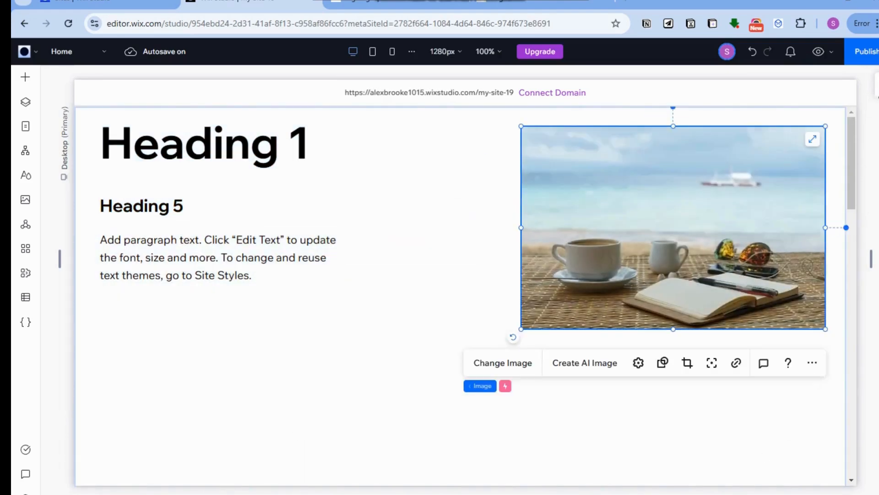
click(878, 88)
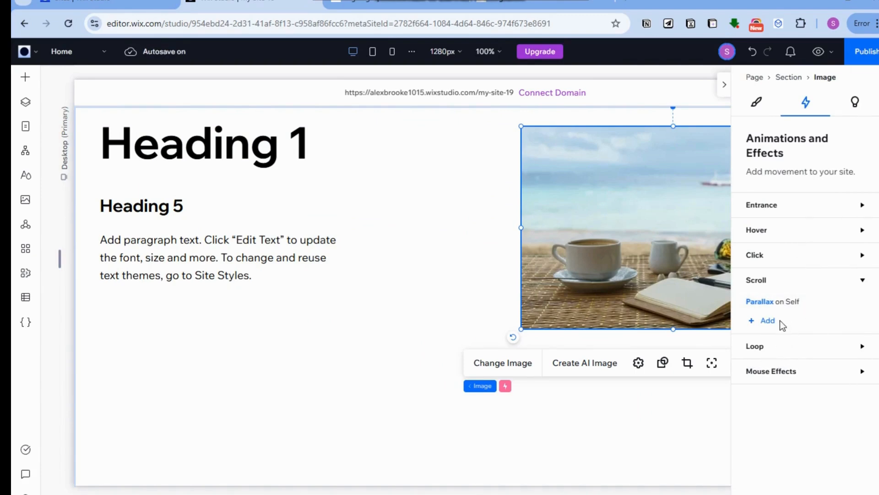
click(780, 284)
click(781, 285)
click(772, 323)
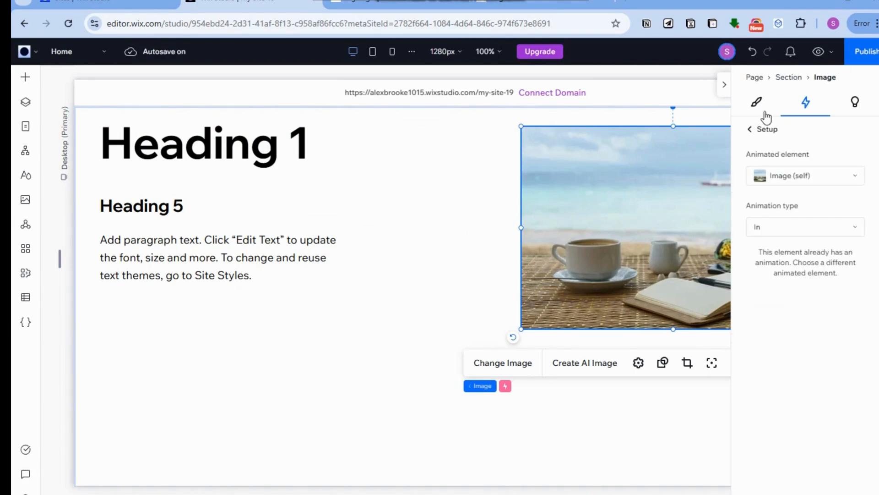
click(758, 133)
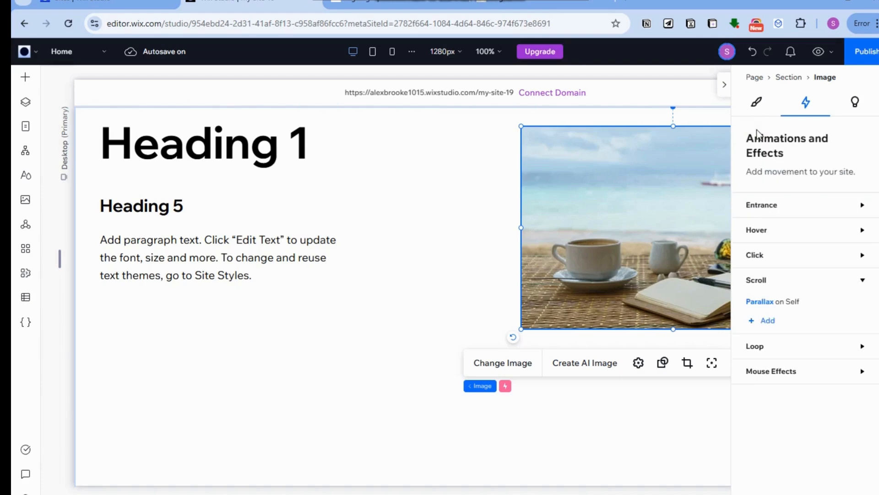
click(859, 281)
click(795, 282)
Replace the image's Parallax scroll animation with Reveal and set the reveal direction to To the right
click(764, 324)
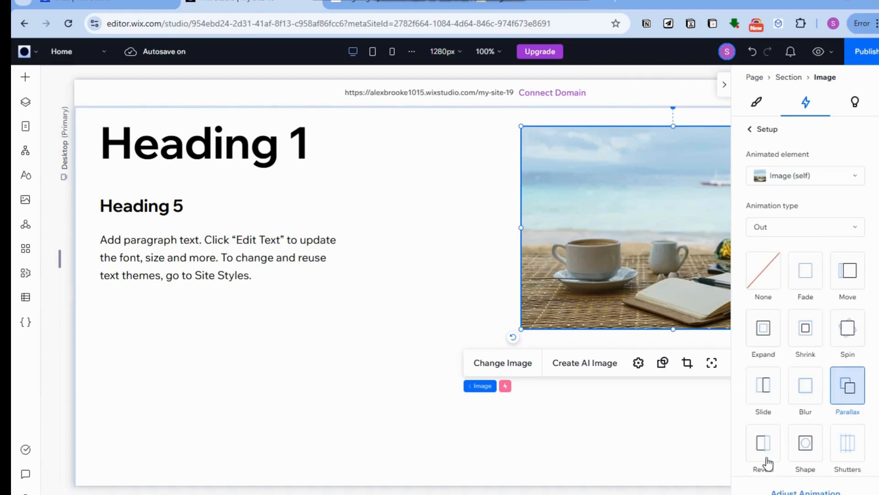
click(768, 462)
scroll(768, 457, down, 2)
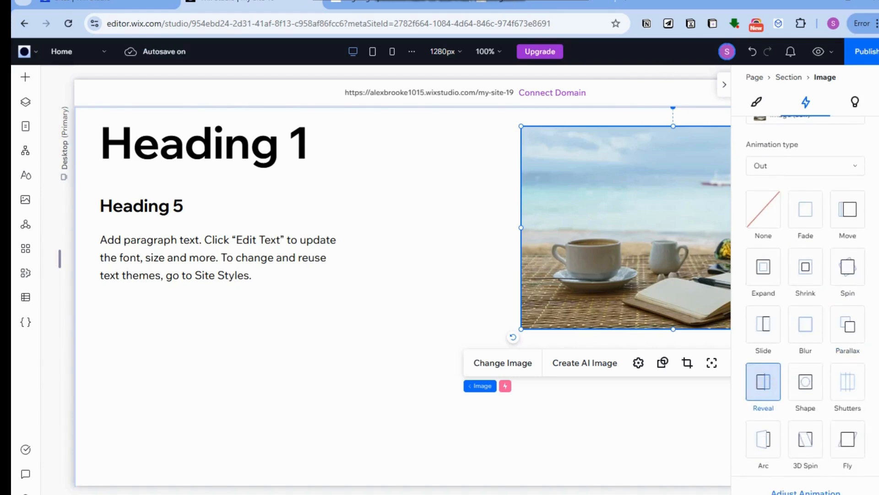
click(806, 491)
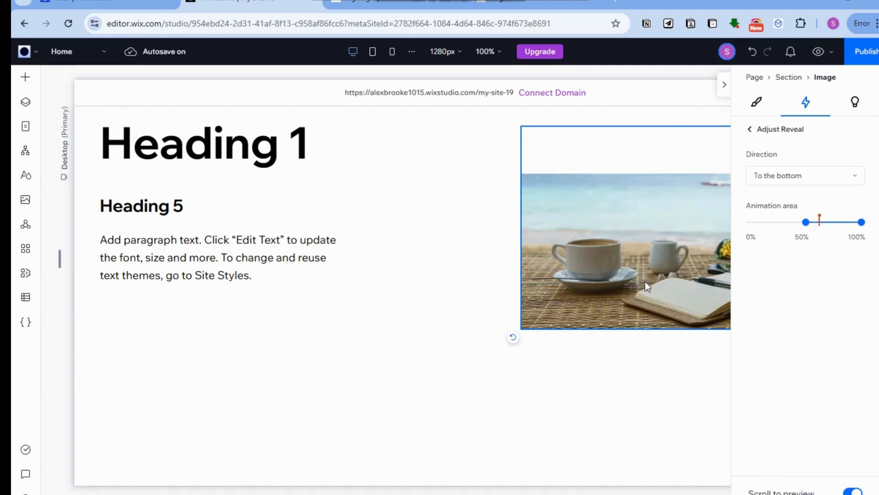
click(801, 176)
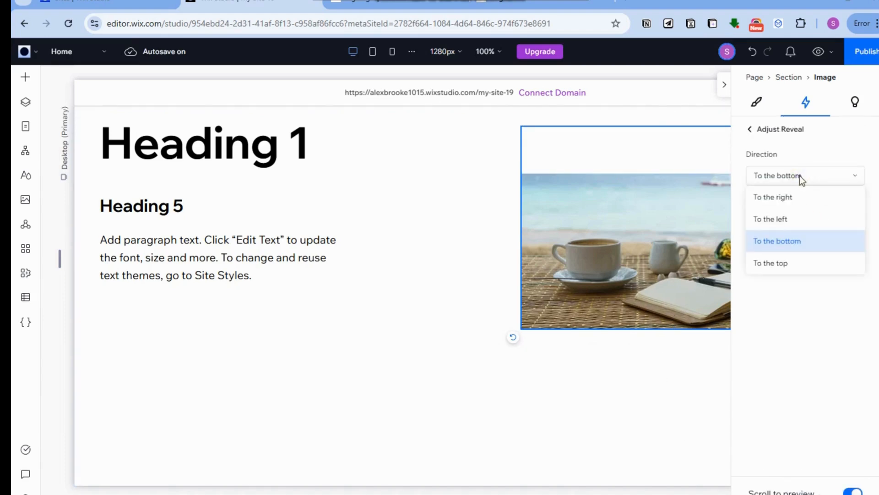
click(774, 198)
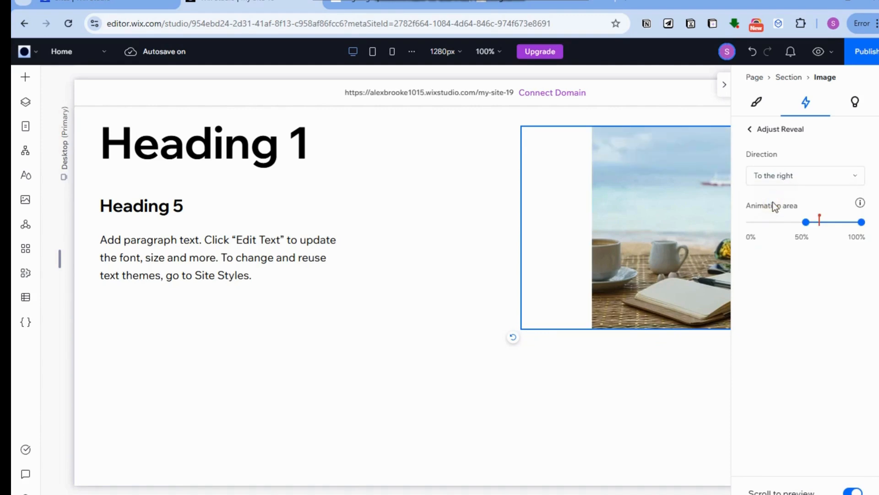
Preview the page and scroll it to examine the image's rightward reveal, and return to editing
click(817, 54)
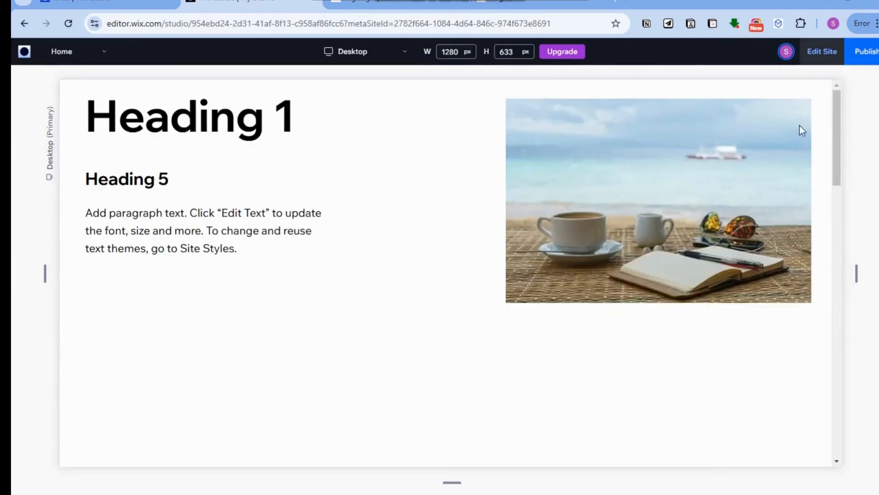
mouse_move(836, 113)
mouse_down()
mouse_move(842, 166)
mouse_move(841, 106)
mouse_up()
click(823, 51)
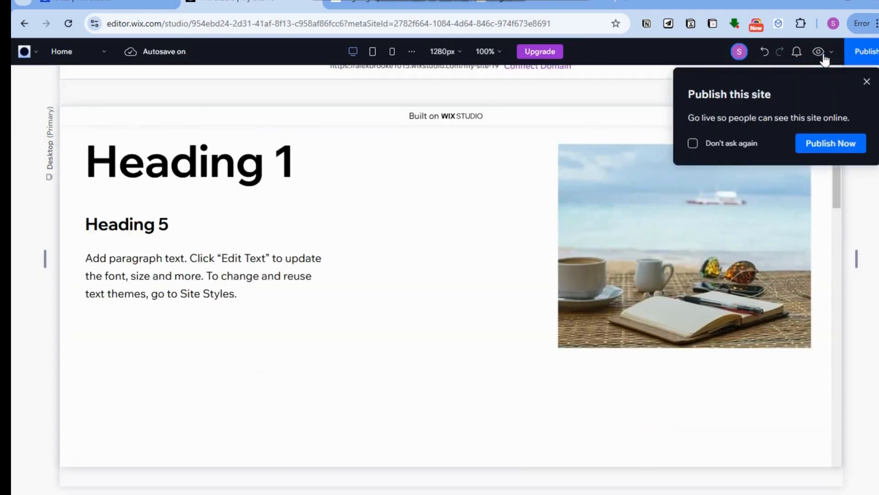
click(867, 82)
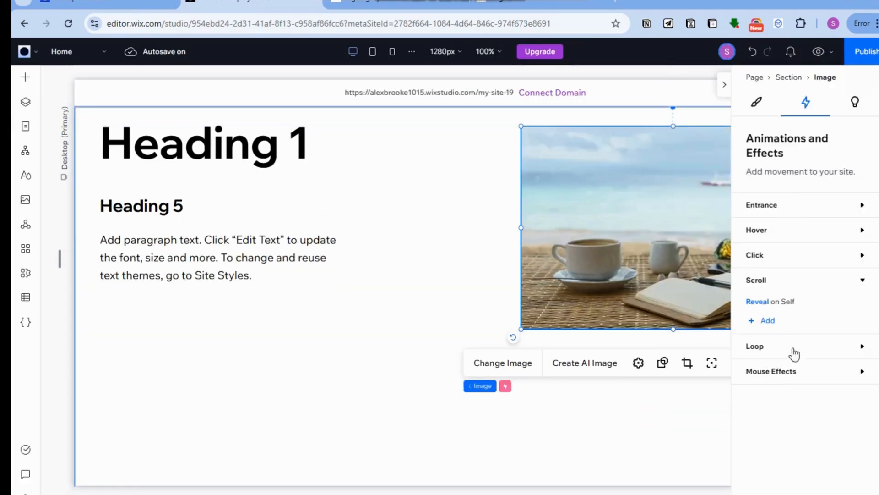
Set the image's Reveal direction to To the left and move the start of its animation area to about 70%
click(766, 303)
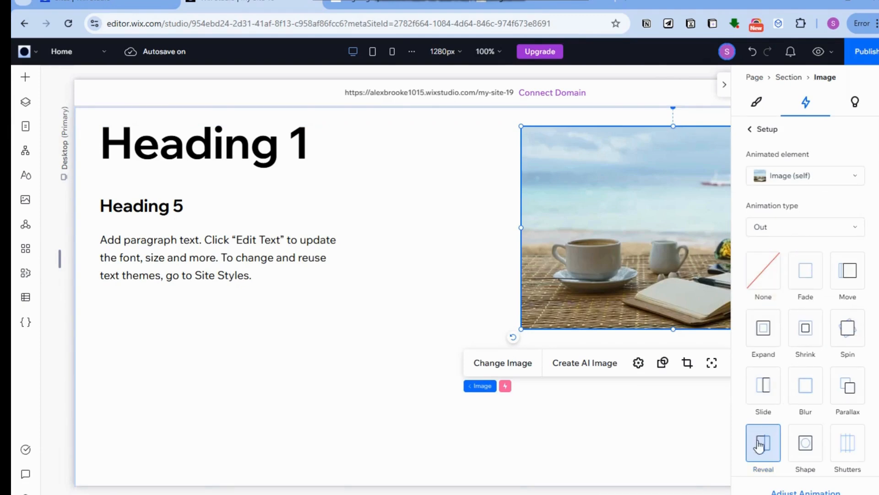
click(806, 492)
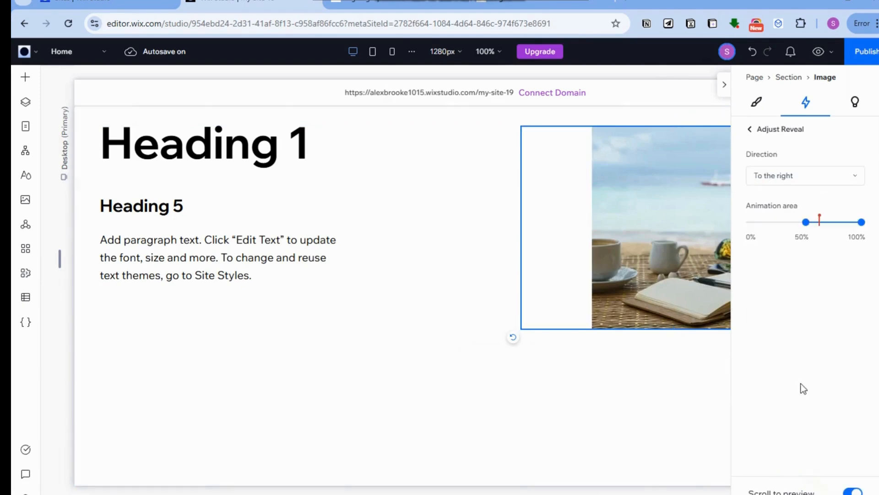
click(827, 176)
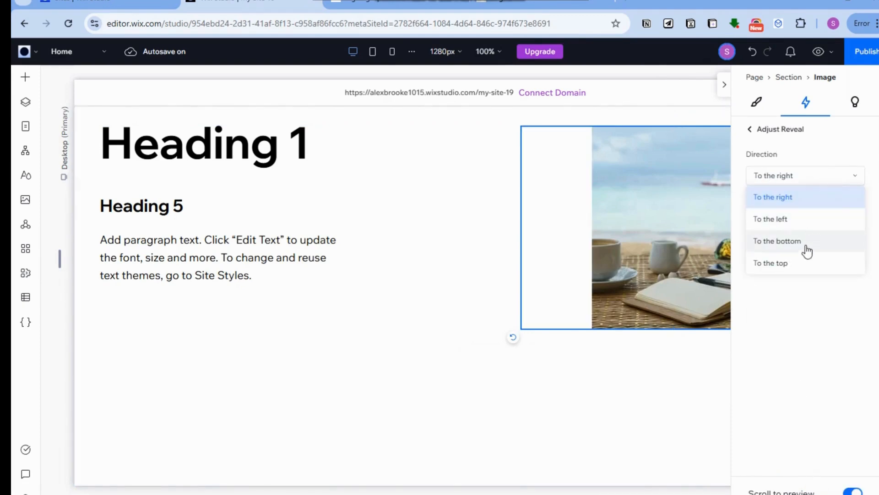
click(799, 221)
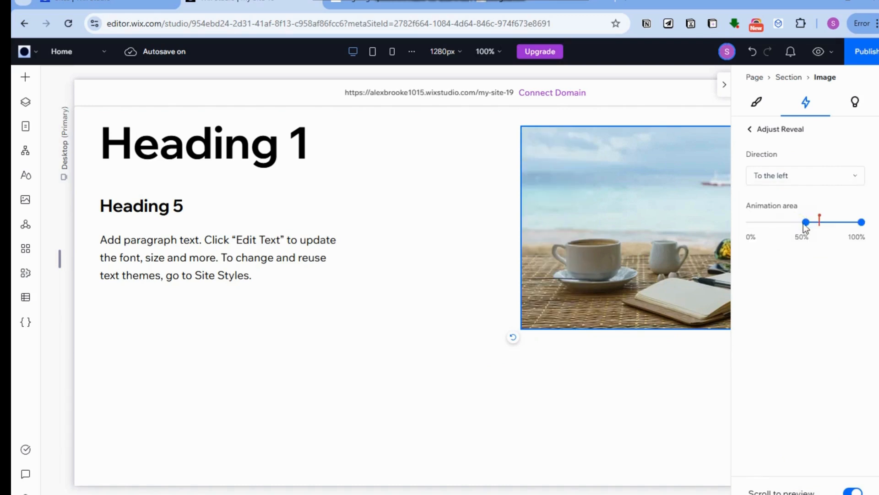
click(811, 223)
drag(816, 227, 829, 228)
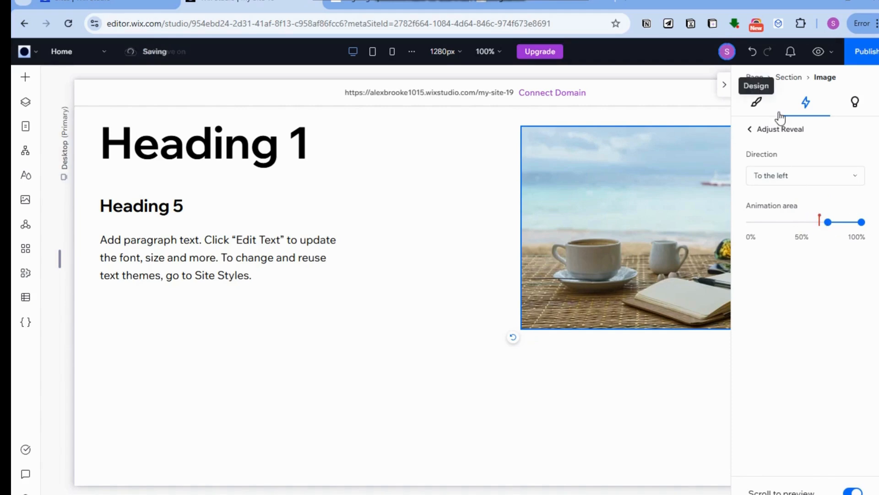
Preview the page and scroll it to examine the image's leftward reveal, and return to editing
click(817, 52)
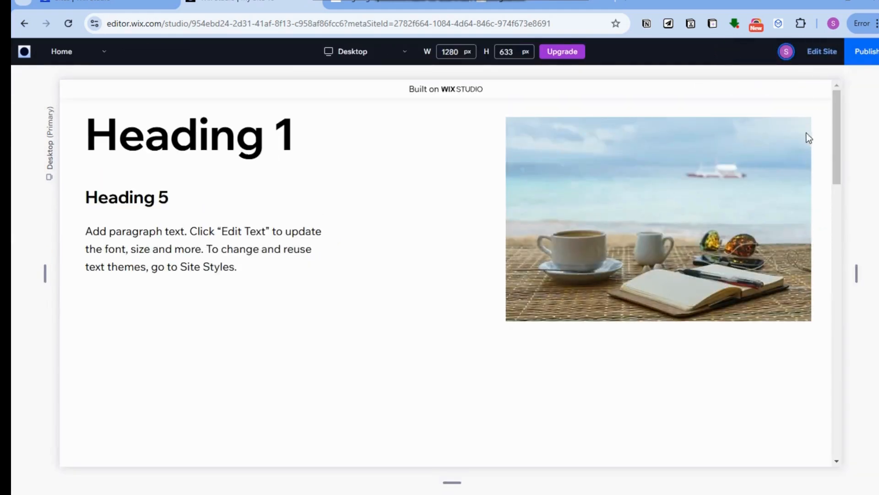
drag(835, 114, 835, 95)
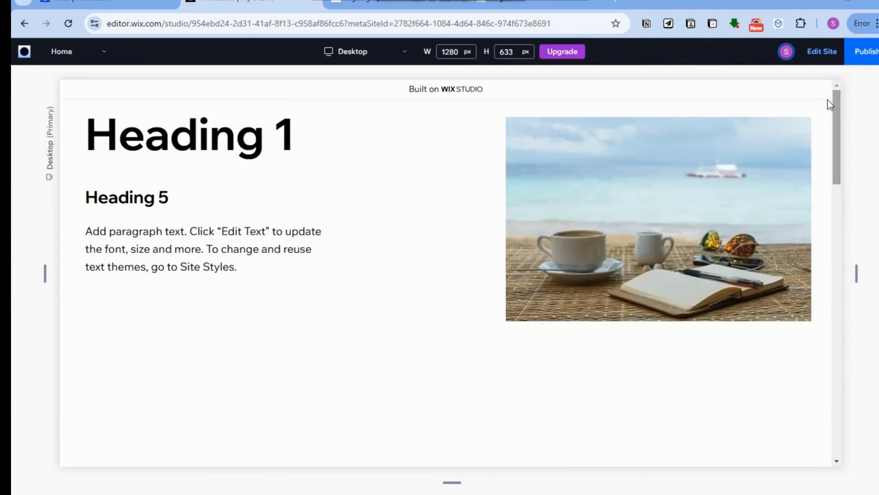
click(818, 56)
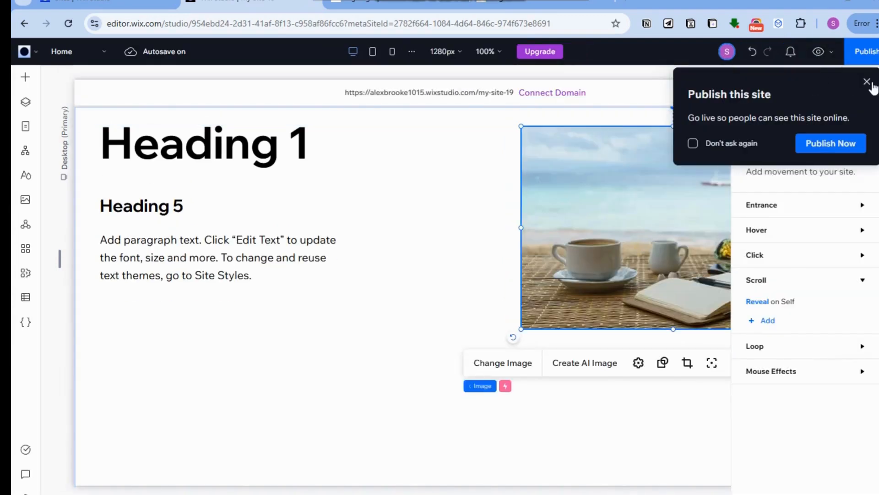
click(867, 82)
Close the image's animation settings and stretch the coffee image to fill the whole section behind the text
click(440, 149)
click(654, 167)
click(724, 85)
click(813, 143)
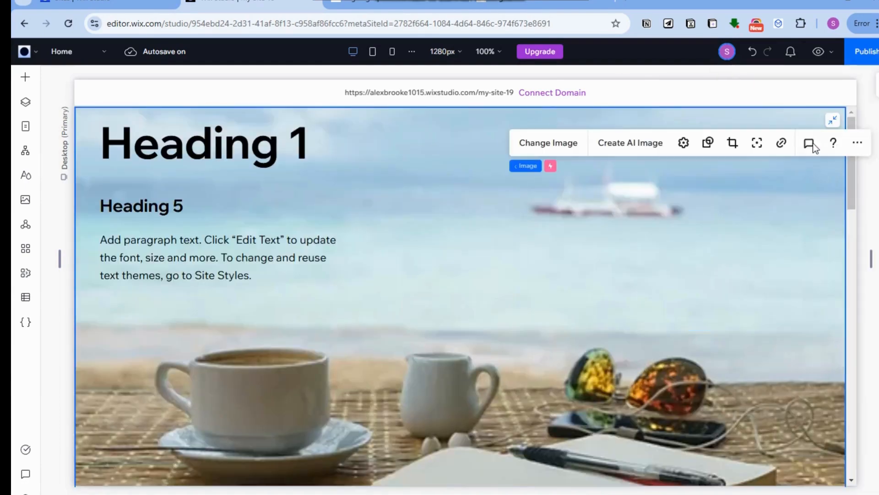
Preview the page and scroll it to examine the full-section image's reveal, and return to editing
click(819, 53)
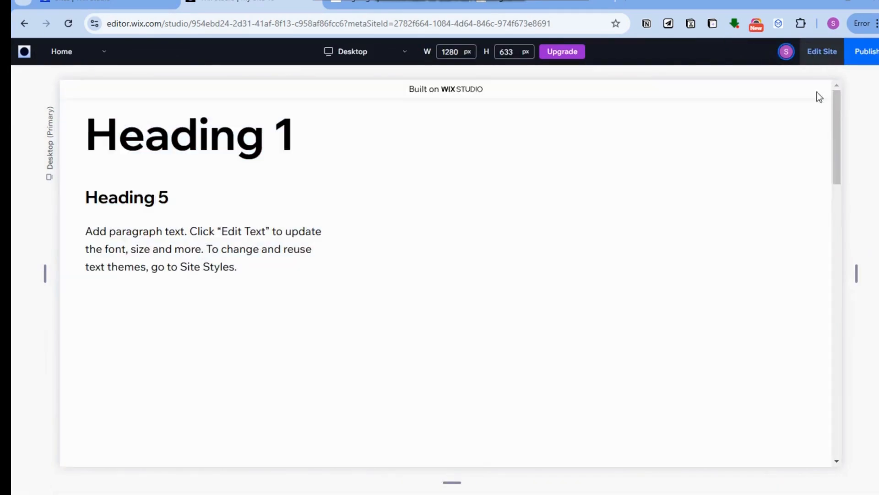
mouse_move(834, 111)
mouse_down()
mouse_move(837, 235)
mouse_move(836, 125)
mouse_up()
click(816, 54)
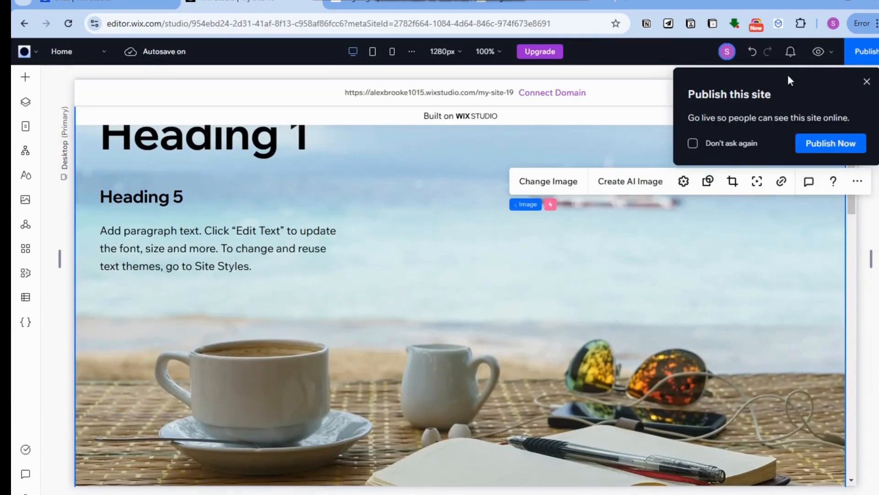
click(865, 82)
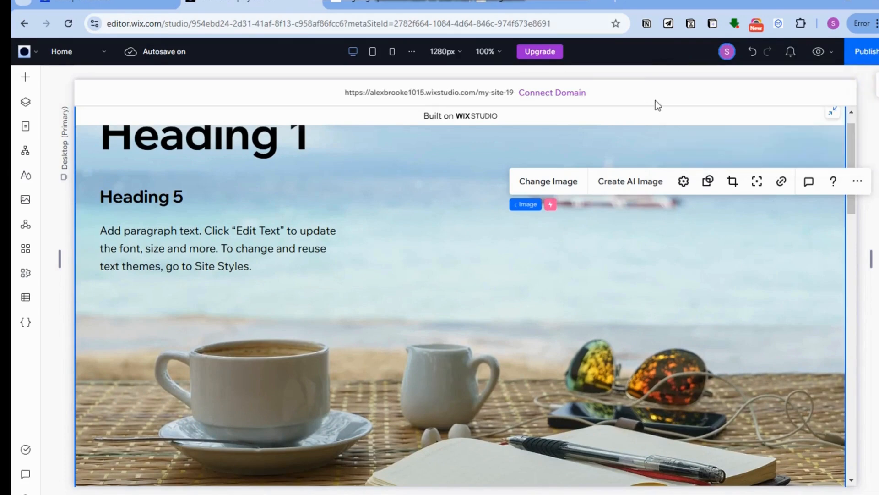
scroll(727, 206, down, 1)
click(752, 242)
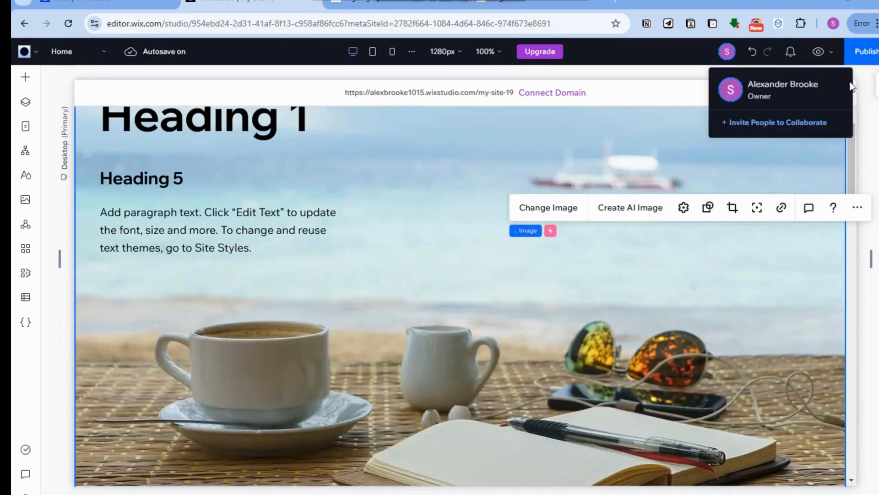
click(796, 180)
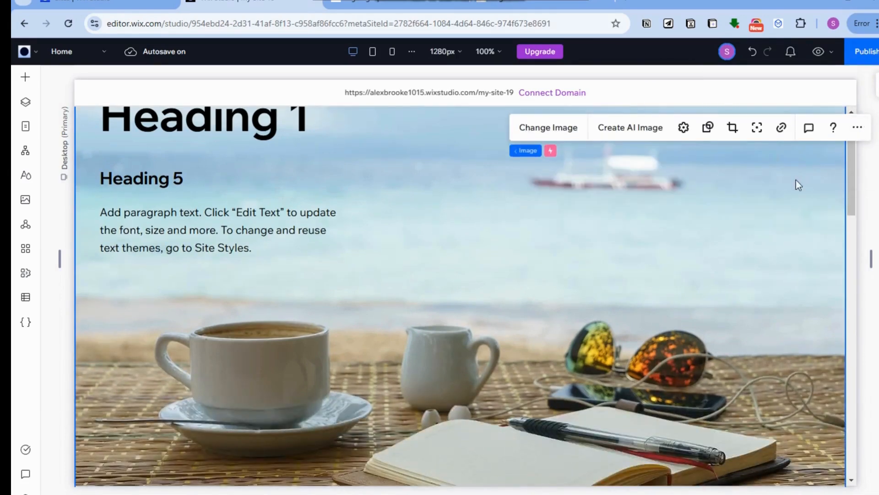
double_click(796, 180)
click(806, 148)
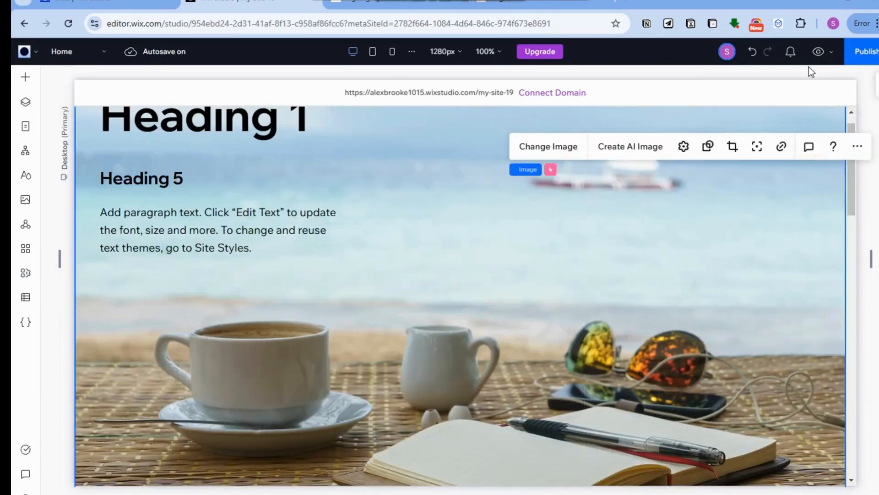
click(877, 86)
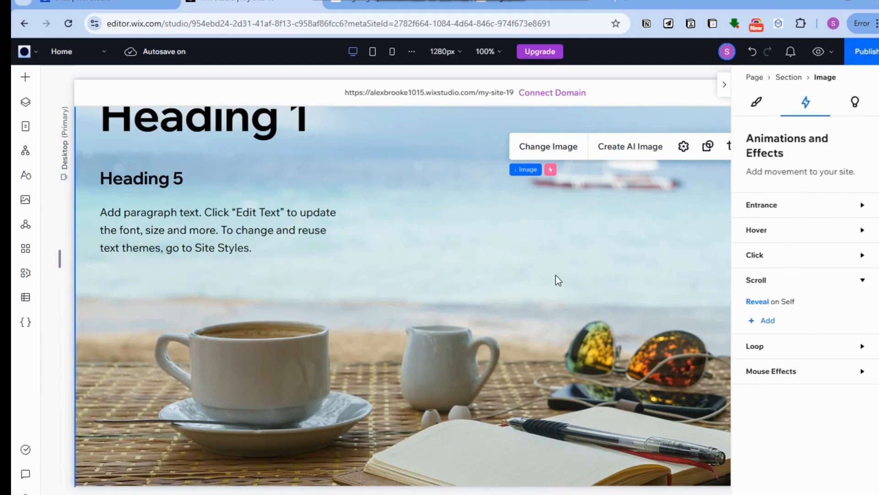
click(586, 276)
click(514, 160)
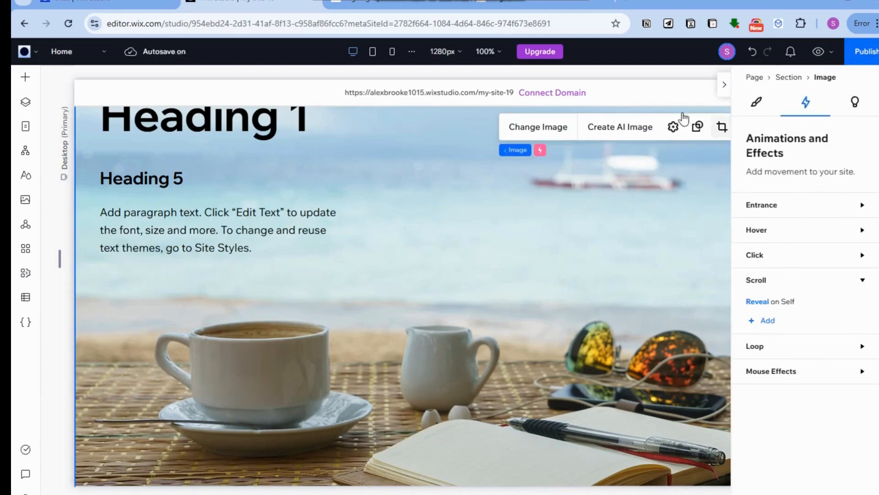
click(724, 85)
Restore the stretched coffee image to its smaller size and move it to the upper area beside the text stack
click(829, 123)
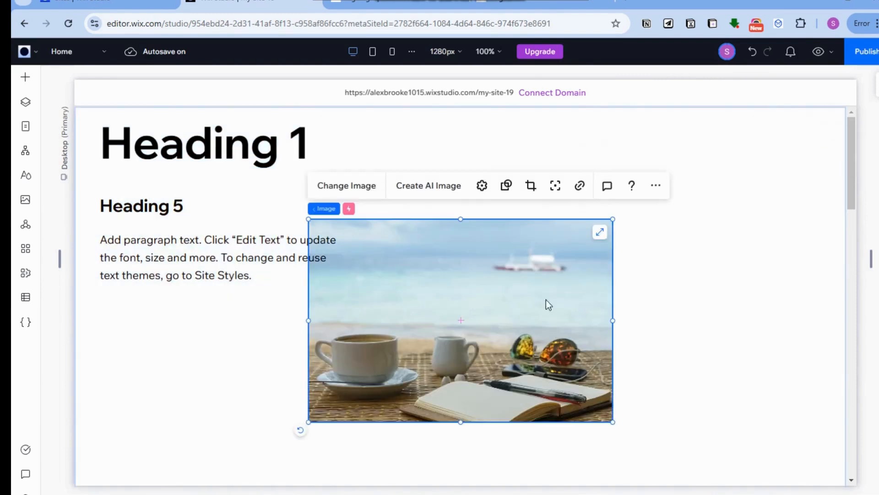
drag(486, 300, 691, 193)
Replace the image's Reveal scroll animation with the Shape animation, keeping the Out type
click(876, 87)
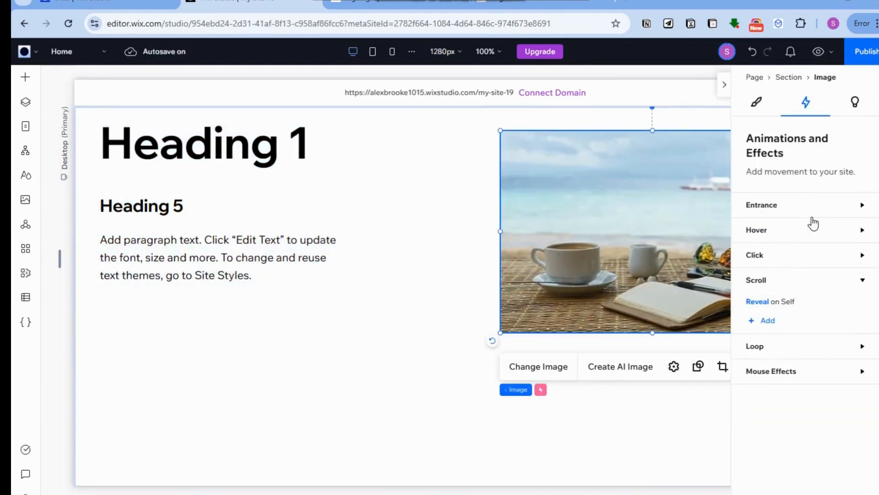
click(759, 304)
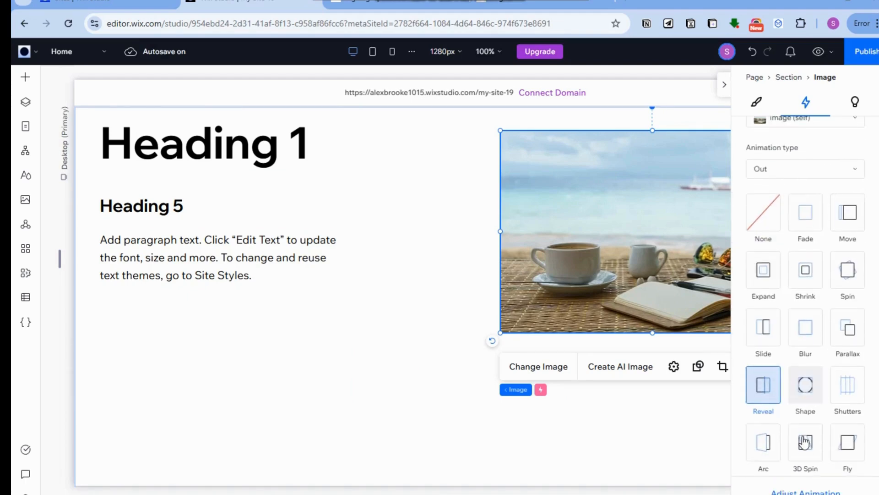
scroll(815, 293, down, 3)
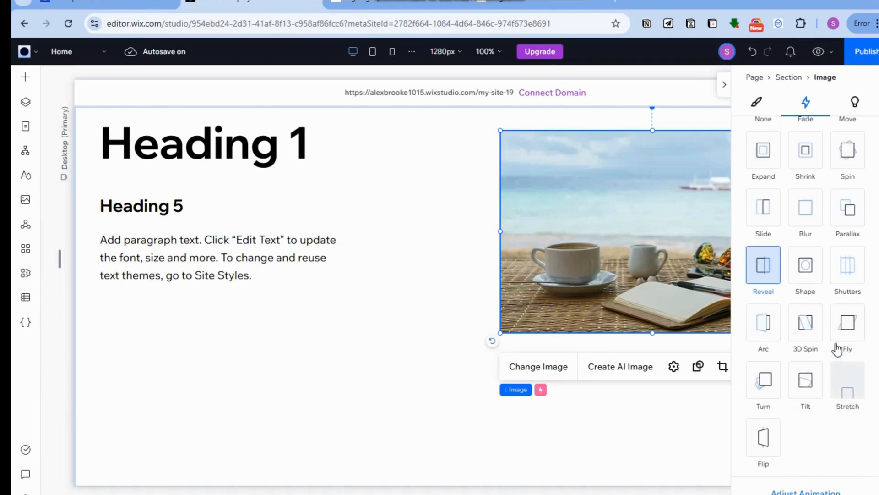
scroll(837, 349, up, 3)
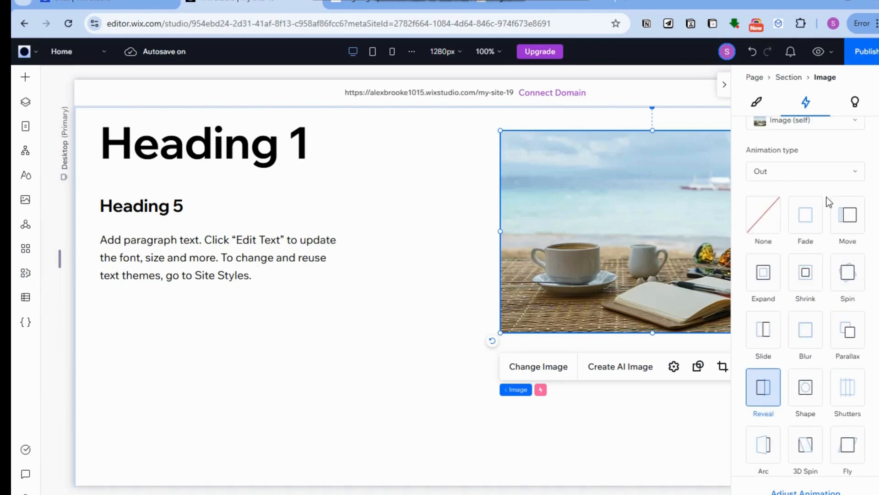
click(807, 393)
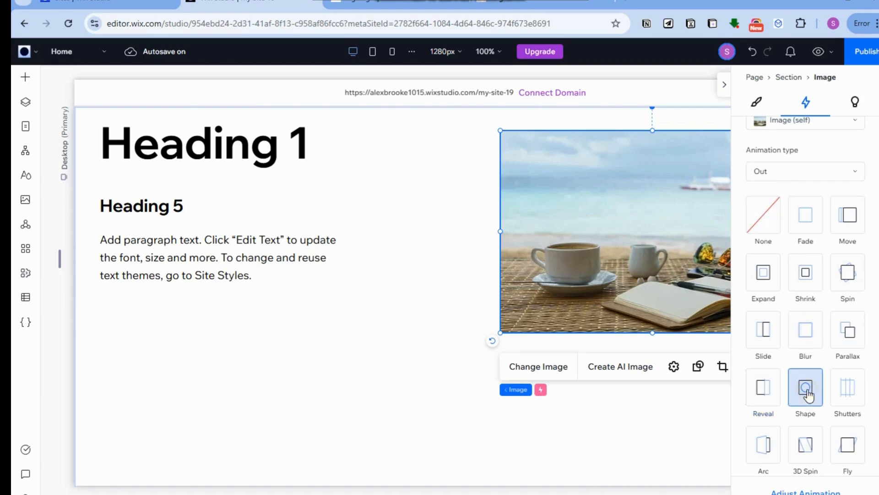
Adjust the image's Shape animation to a circle with intensity 1 and an animation area starting at about 35%
click(810, 491)
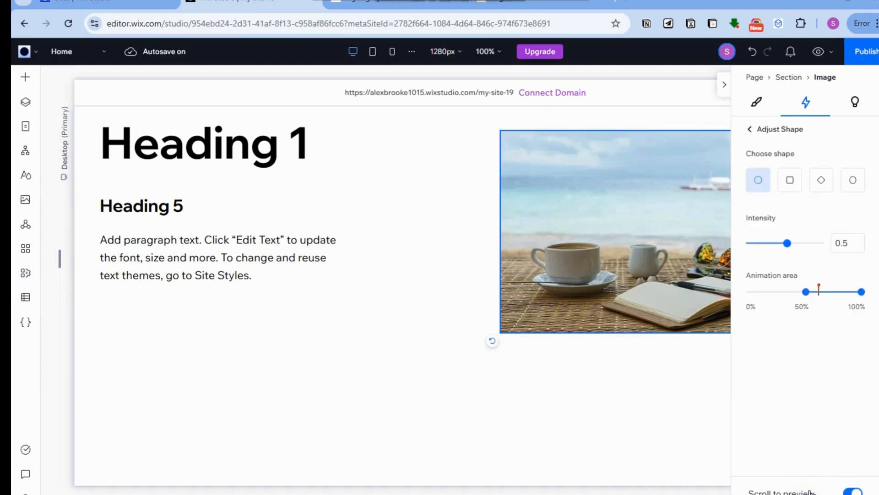
click(760, 180)
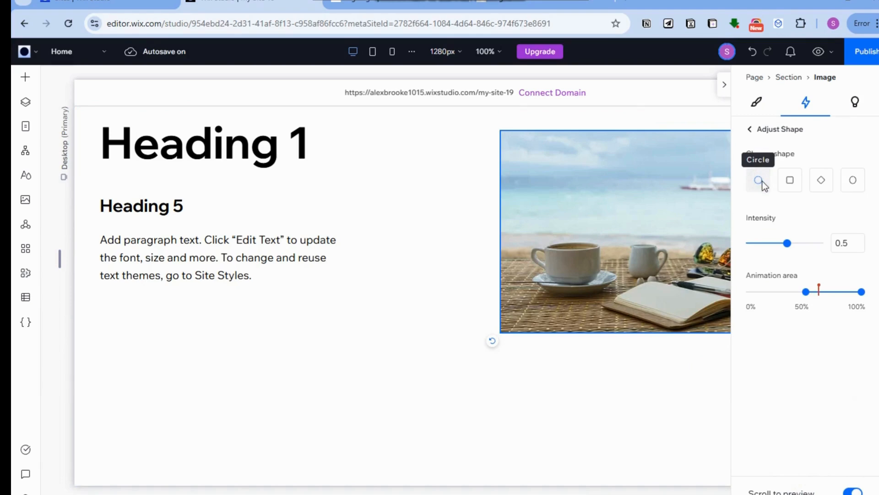
drag(790, 247, 829, 249)
drag(807, 297, 788, 300)
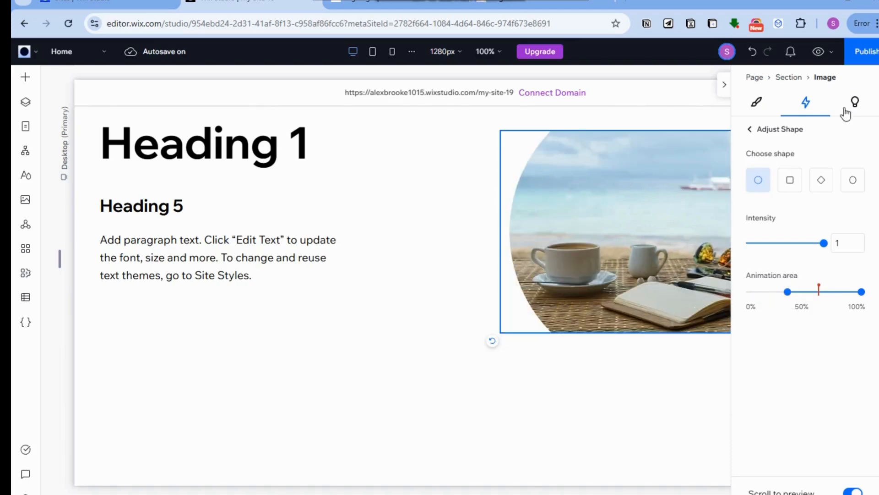
Preview the page and scroll it to examine the image's circular Shape animation, and return to editing
click(820, 55)
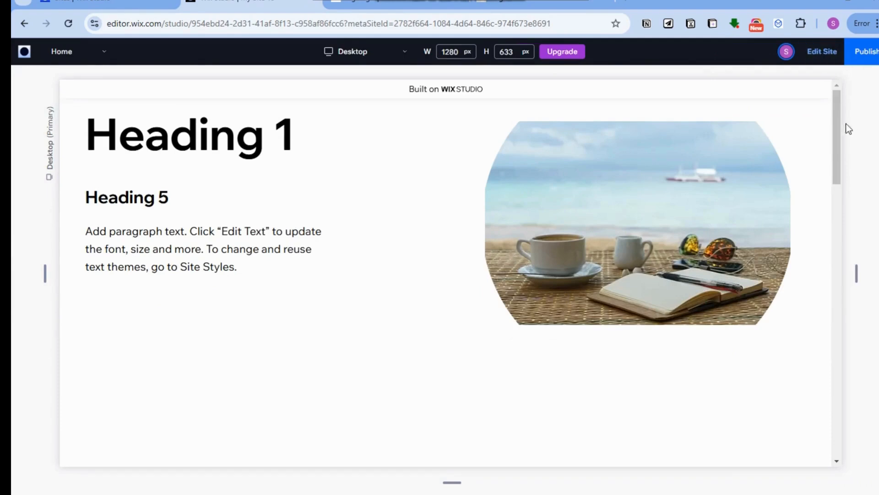
drag(837, 131, 836, 76)
click(824, 52)
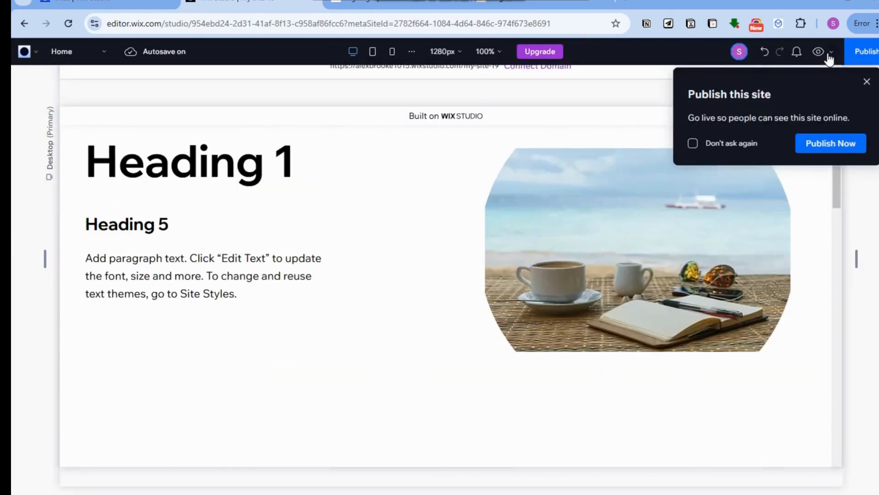
click(867, 81)
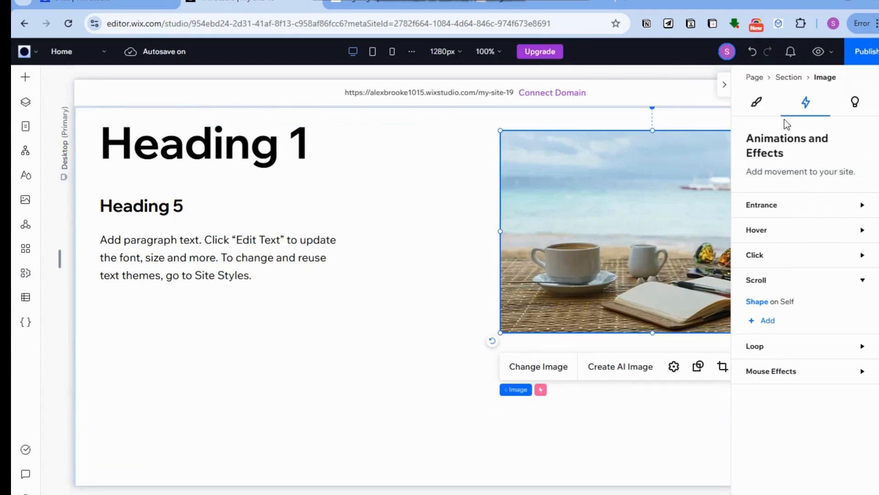
Change the image's Shape animation to the square, with intensity 0.8 and an animation area starting at about 20%
click(763, 305)
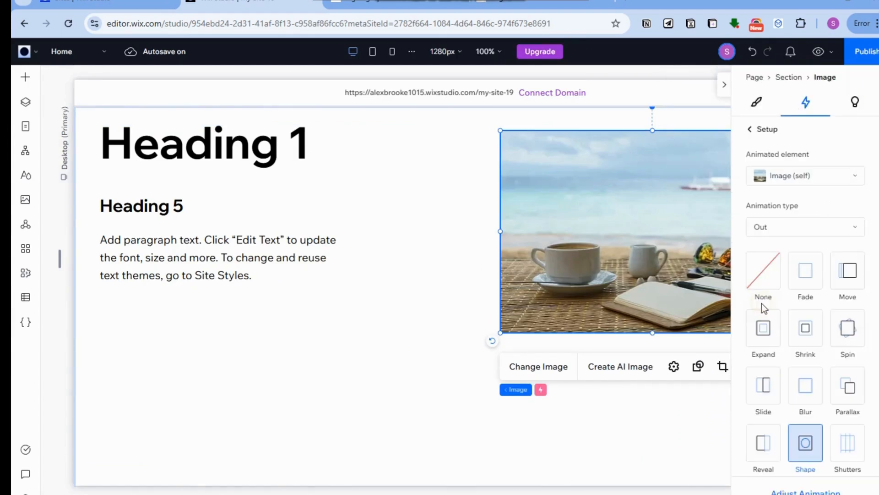
click(804, 486)
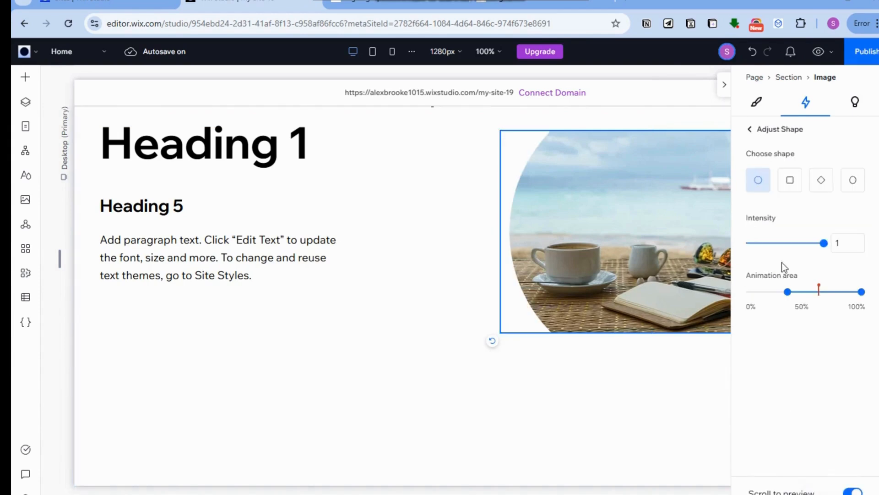
click(793, 185)
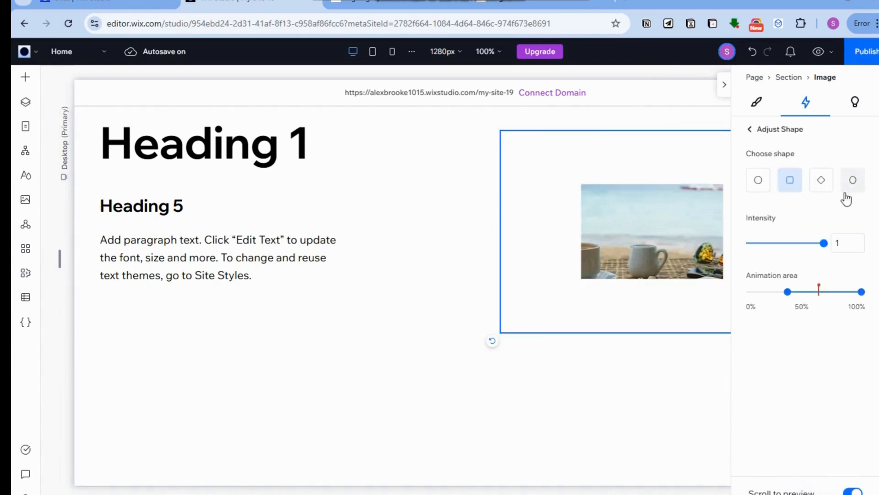
drag(787, 295, 771, 293)
drag(824, 245, 807, 243)
Preview the page and scroll it to examine the image's square Shape animation, and return to editing
click(818, 52)
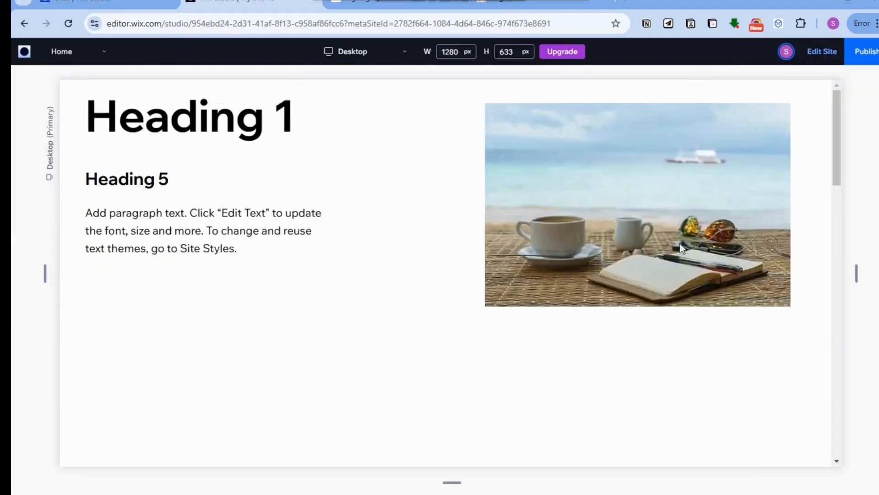
scroll(725, 283, down, 2)
drag(834, 184, 820, 50)
click(822, 51)
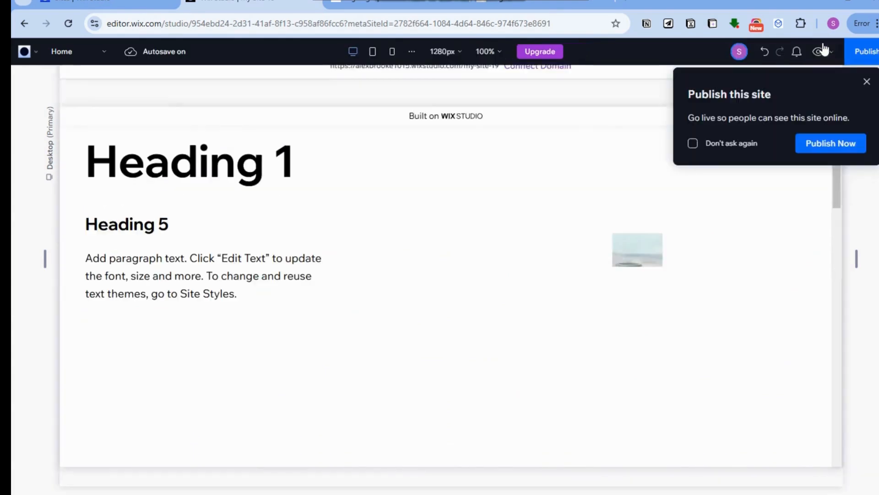
click(867, 83)
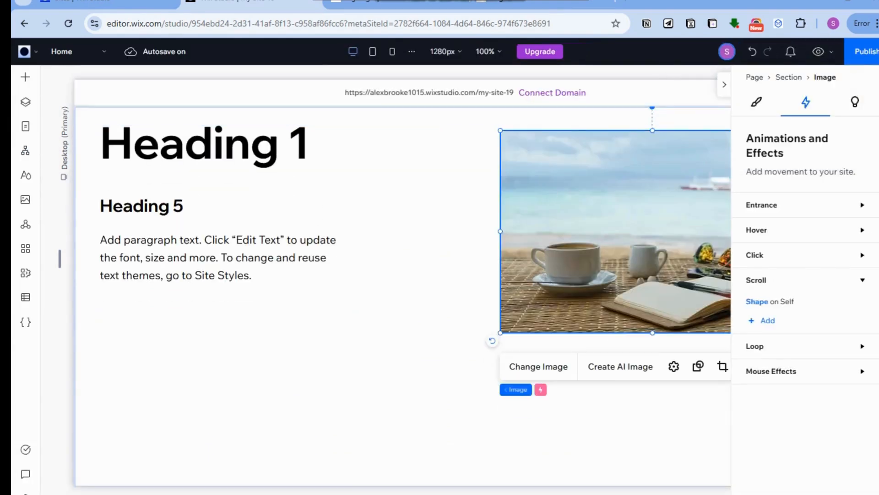
Select the text stack and move it down to the middle of the section
click(428, 323)
click(316, 262)
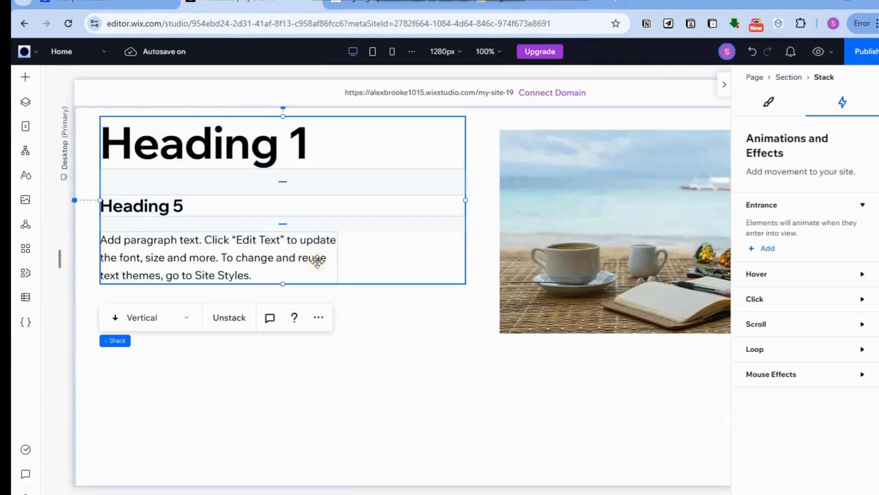
click(661, 226)
click(321, 233)
drag(349, 181, 349, 290)
Select Heading 1, Heading 5 and the paragraph together and scale them down slightly, bringing the paragraph text to 15 px
click(457, 240)
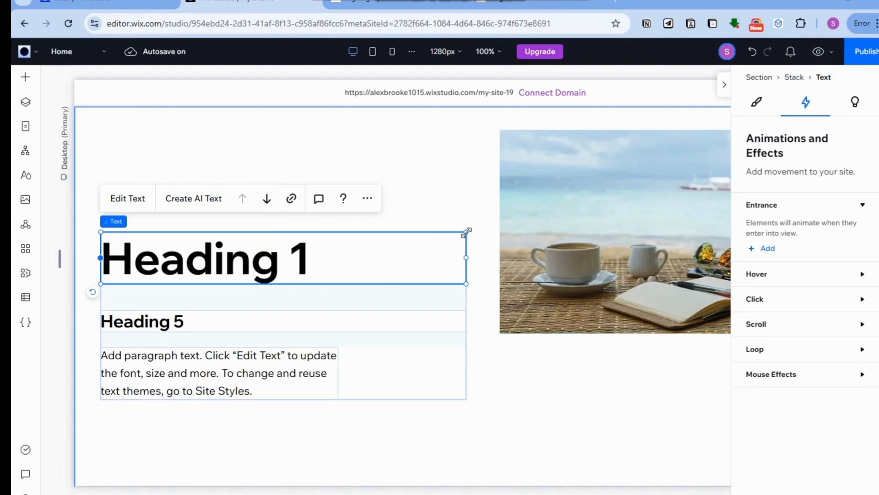
drag(386, 430, 201, 209)
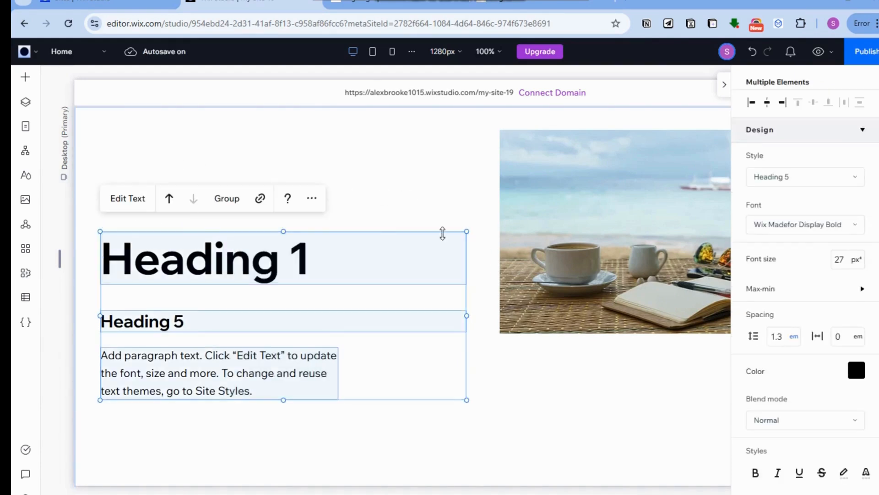
drag(468, 234, 456, 250)
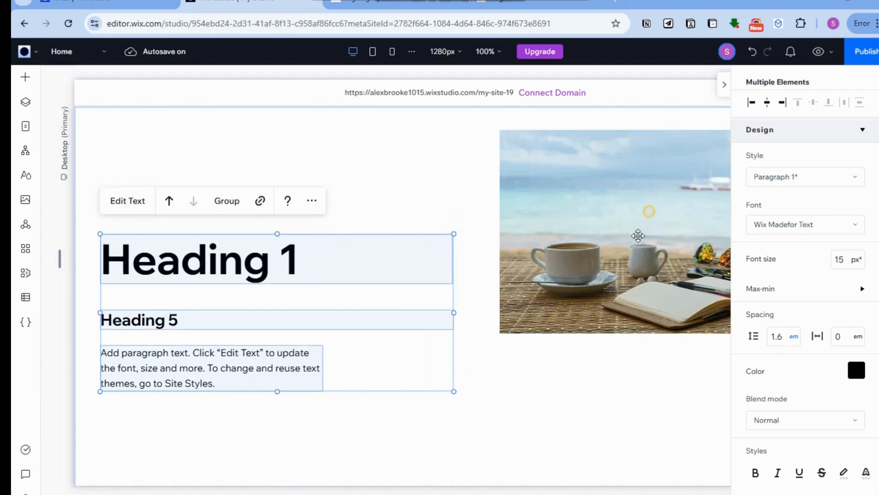
Move the coffee image down level with the text stack and set its Shape animation back to a circle
click(629, 250)
drag(625, 237, 602, 315)
click(758, 302)
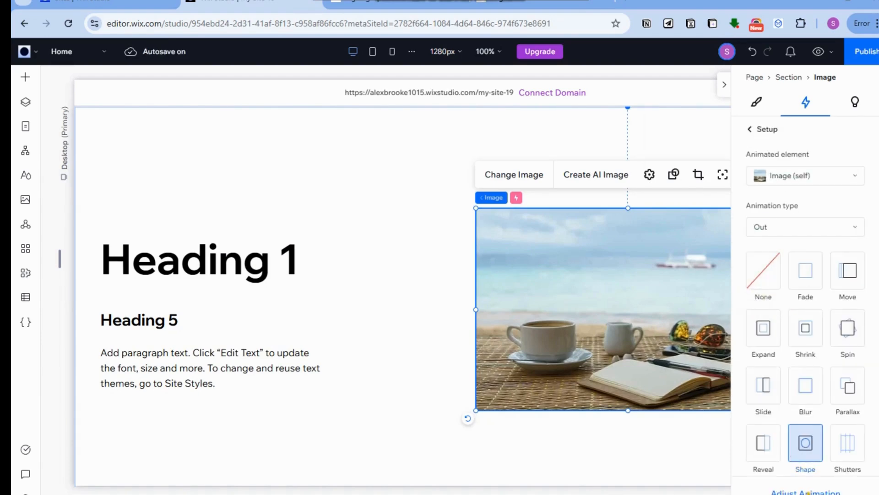
click(806, 443)
click(758, 186)
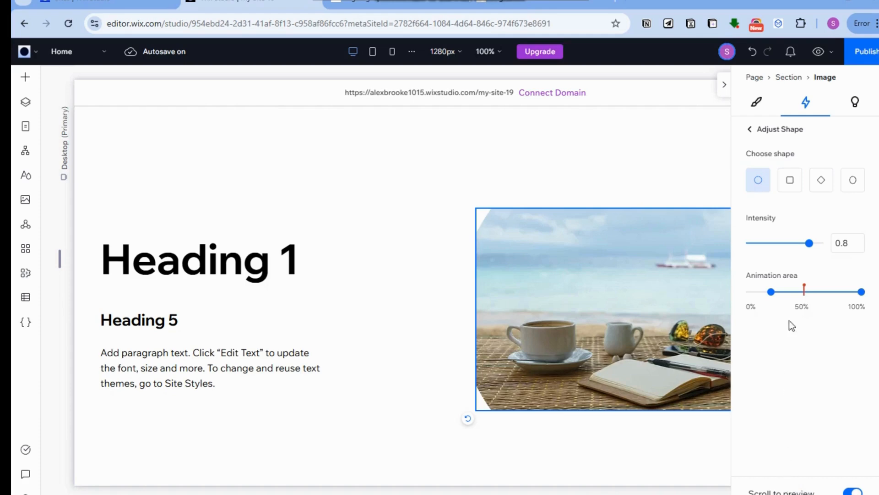
Replace the image's Shape scroll animation with Spin and open the Spin adjustment settings
click(751, 130)
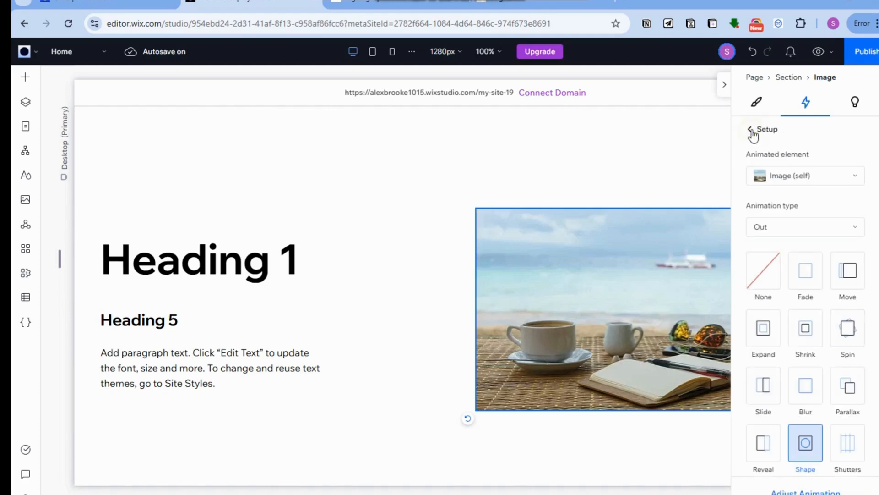
scroll(836, 371, down, 4)
scroll(864, 355, up, 3)
click(852, 287)
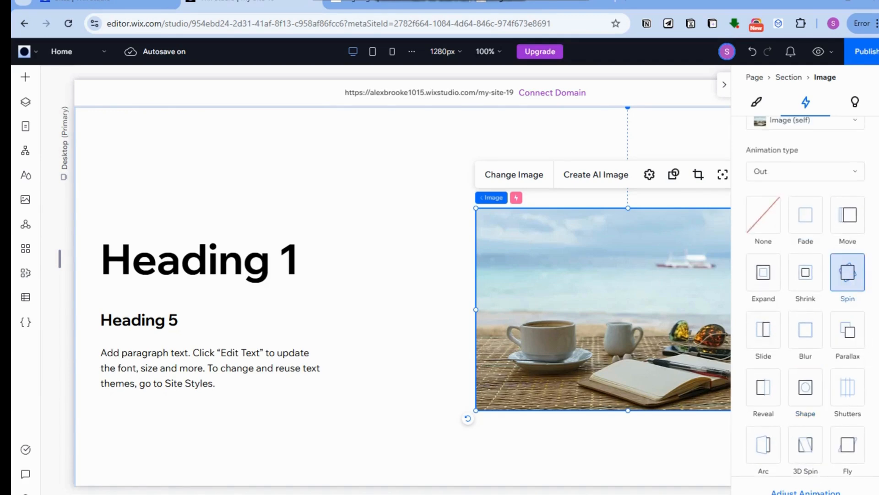
click(806, 491)
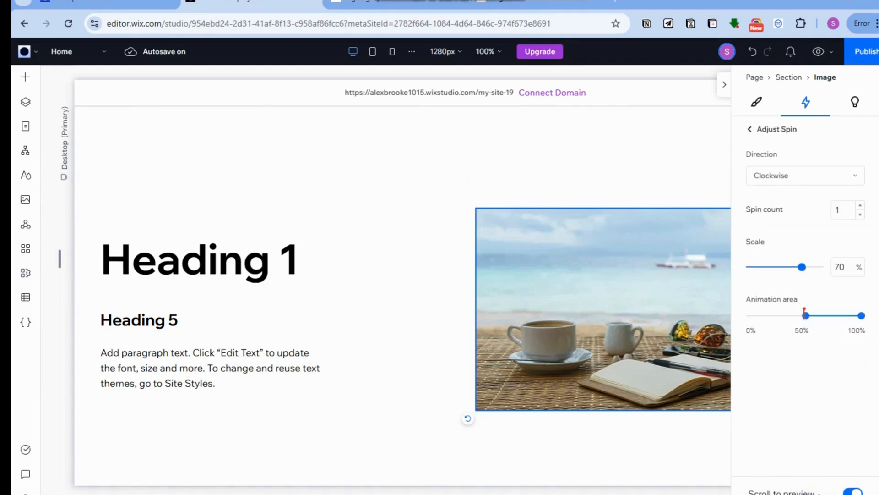
Keep the Spin direction clockwise, set its scale to 100%, and start the animation area at 0%
click(807, 179)
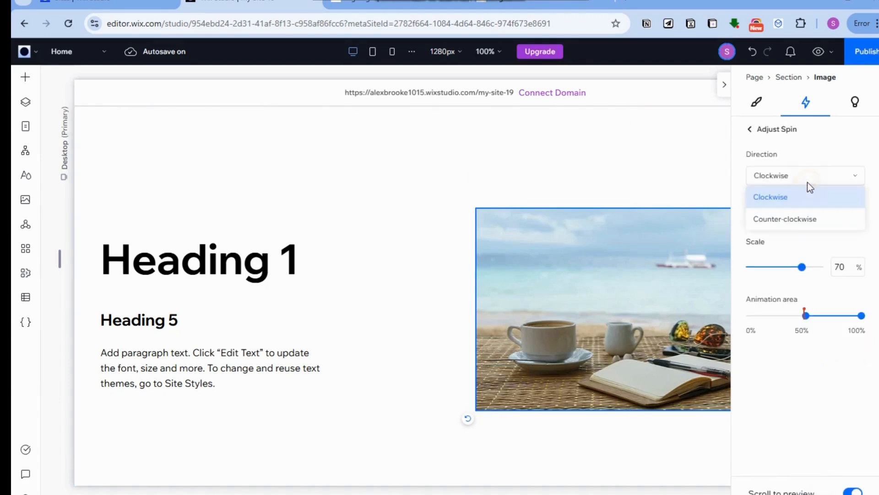
click(790, 202)
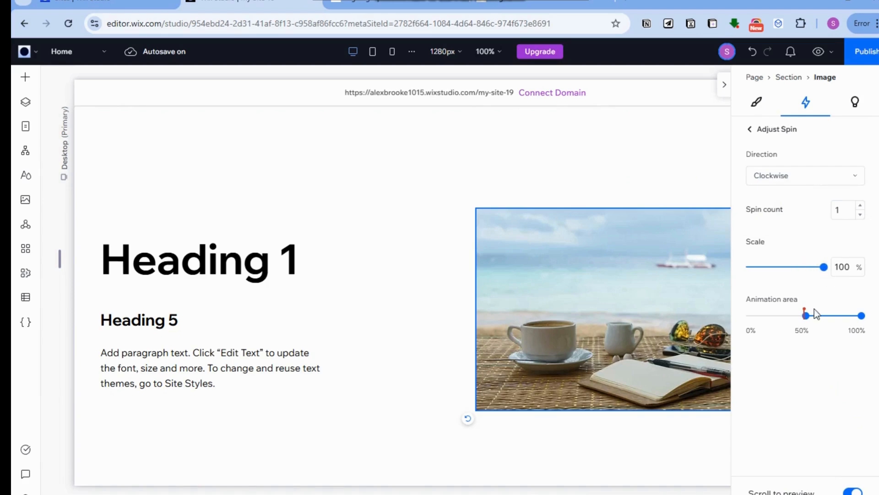
drag(805, 323, 742, 318)
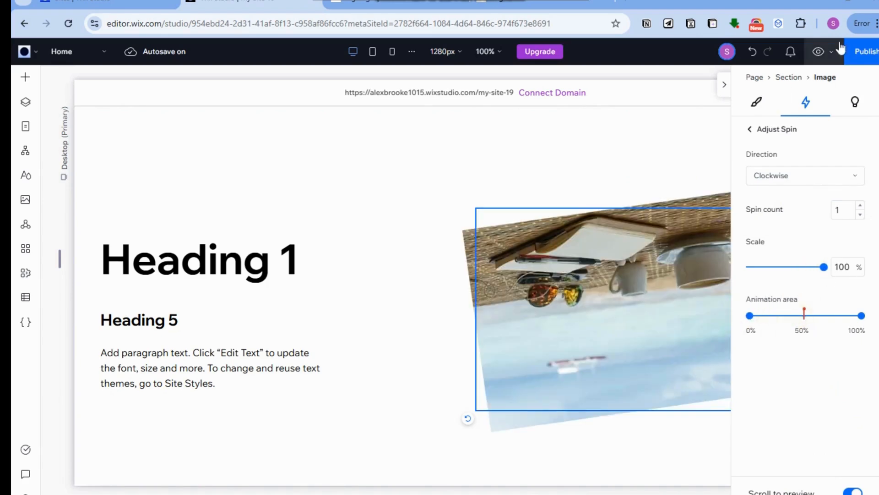
Preview the spinning image while scrolling, narrow the preview to 1001 px wide, and return to editing the site
click(818, 52)
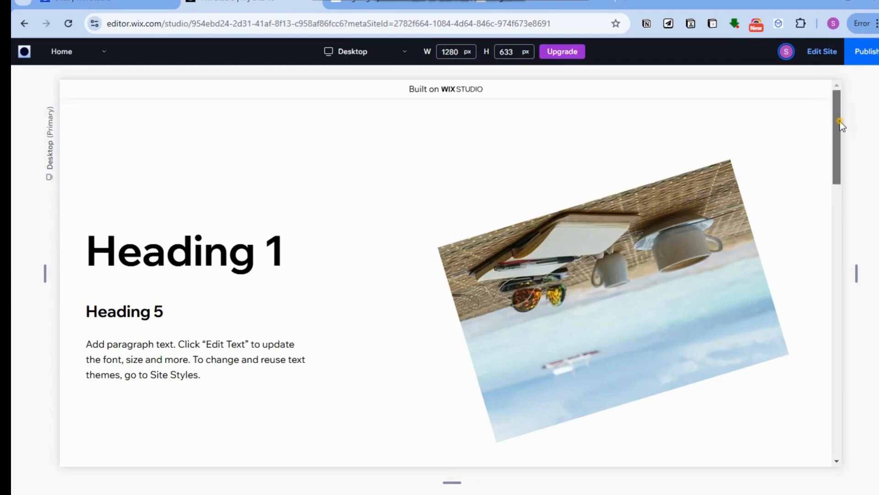
mouse_move(842, 138)
mouse_down()
mouse_move(826, 259)
mouse_move(837, 149)
mouse_up()
drag(856, 268, 771, 271)
drag(752, 151, 762, 121)
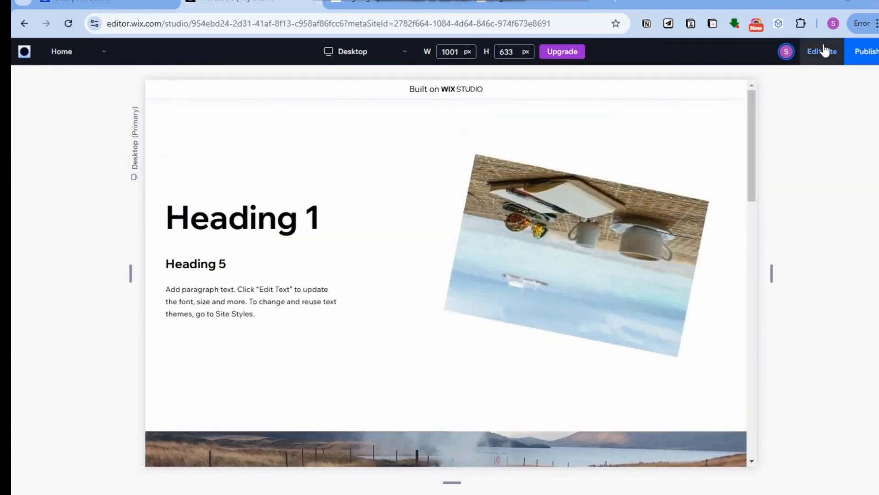
click(821, 52)
click(868, 82)
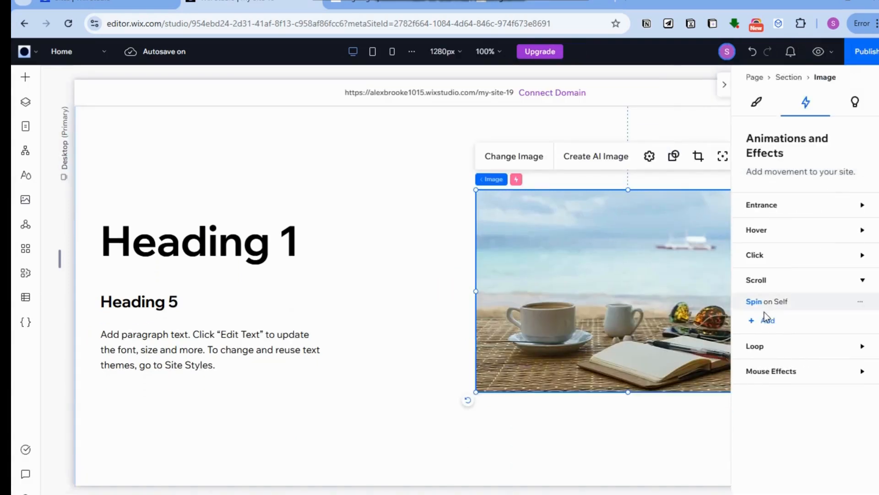
Adjust the image's Spin to counter-clockwise with a slightly smaller scale and an animation area starting a little above 0%
click(757, 303)
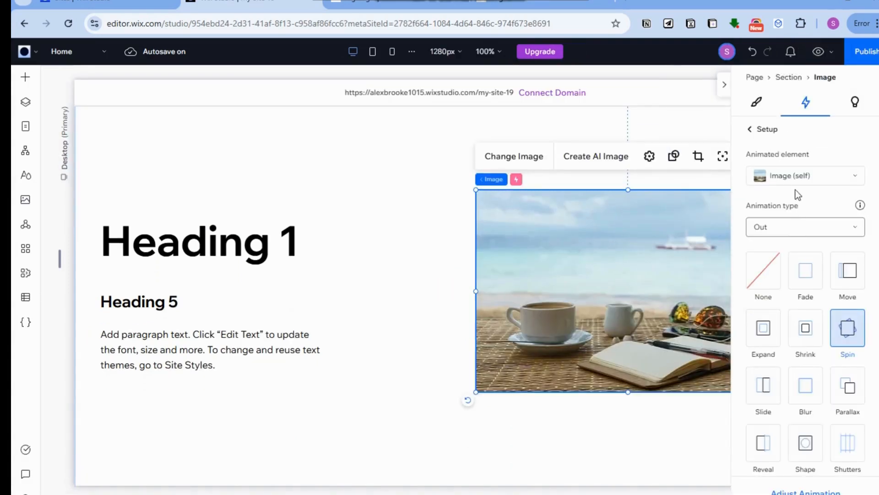
click(827, 491)
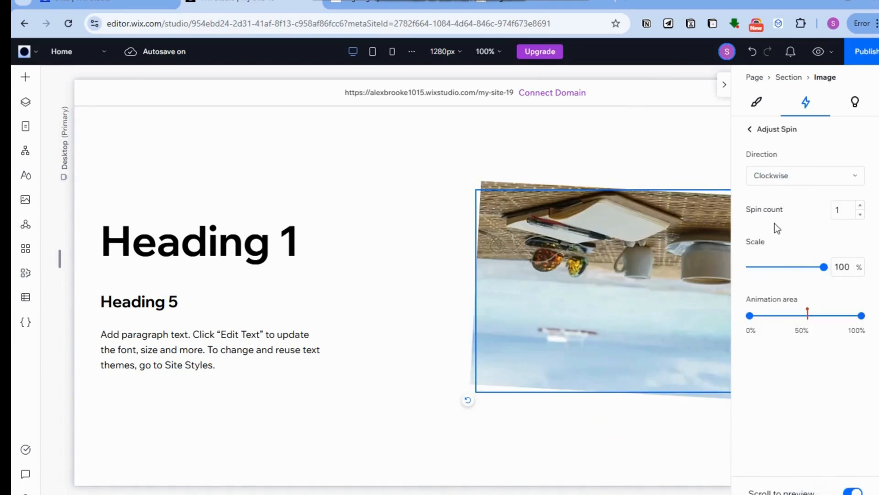
click(781, 177)
click(777, 218)
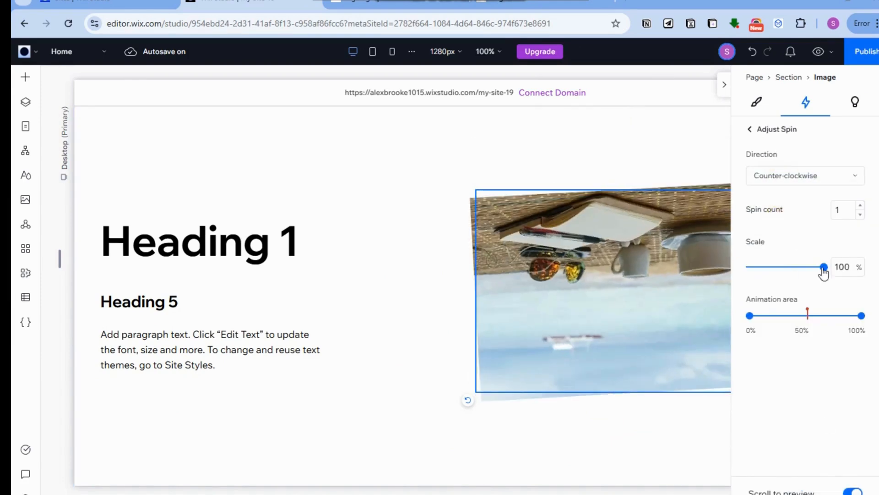
drag(811, 269, 806, 267)
click(750, 315)
drag(750, 315, 769, 316)
Preview the counter-clockwise spin by scrolling down the page, and return to the editor
click(818, 52)
drag(837, 129, 842, 204)
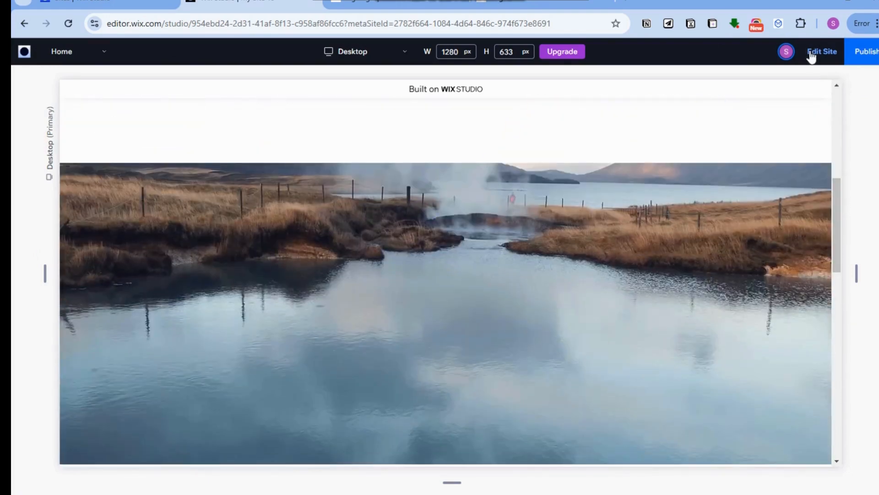
click(811, 58)
click(862, 81)
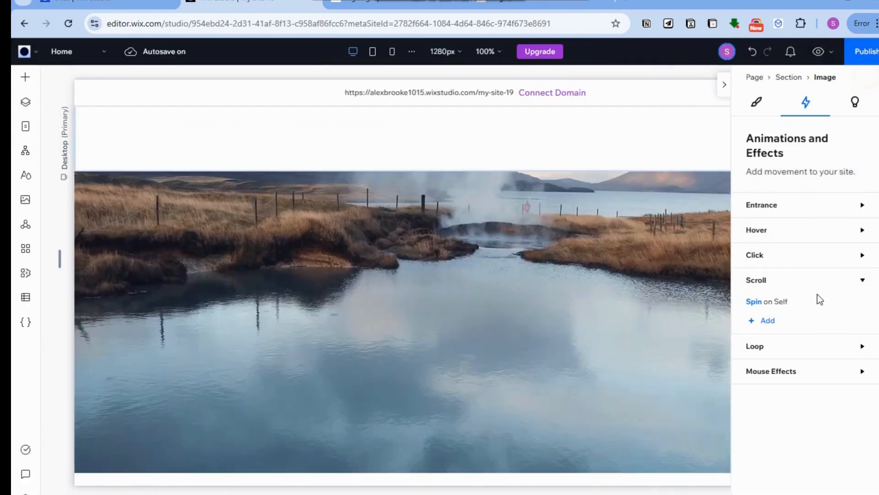
Try adding a second scroll animation to the coffee image, and delete its Spin animation
click(767, 321)
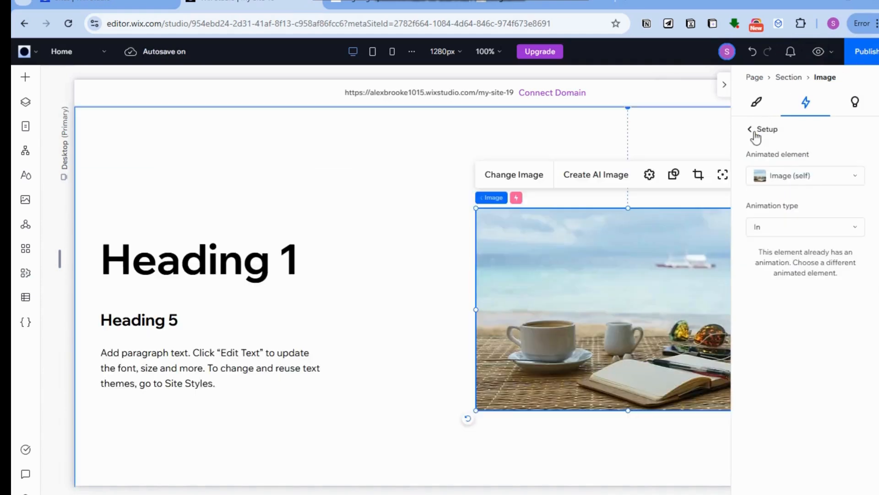
click(755, 133)
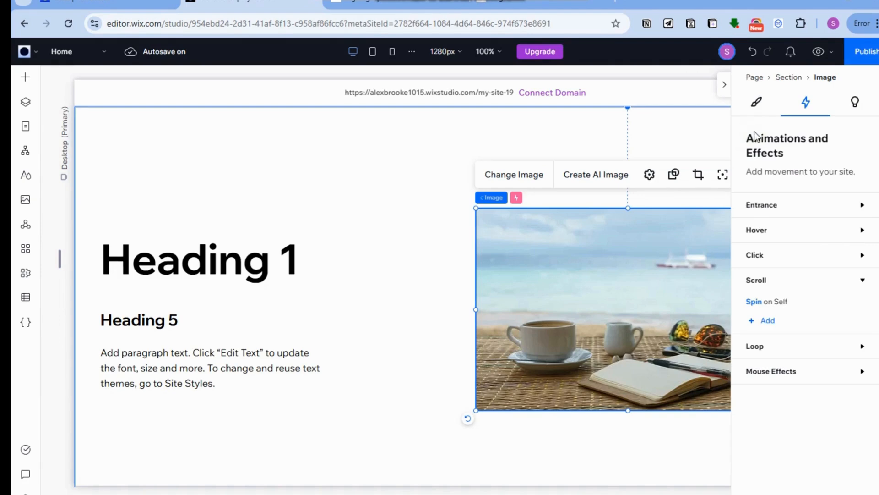
click(862, 304)
click(836, 340)
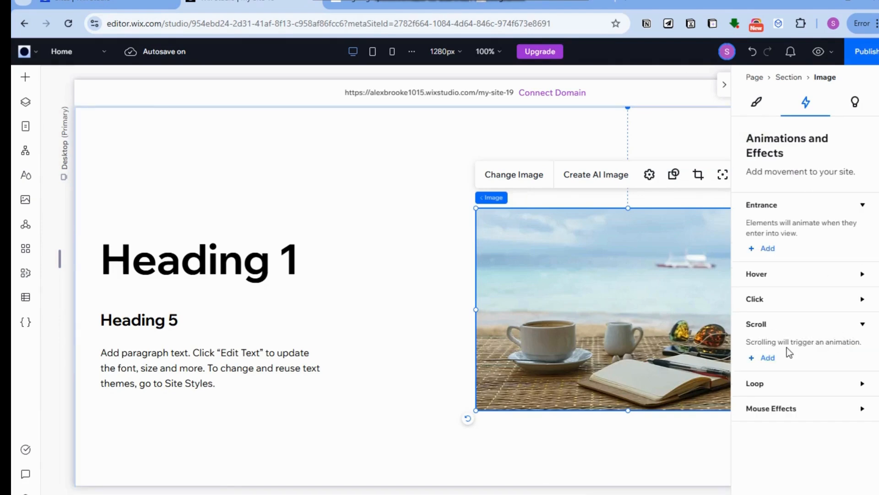
Add a Shape scroll animation to the coffee image with the animation type In
click(768, 358)
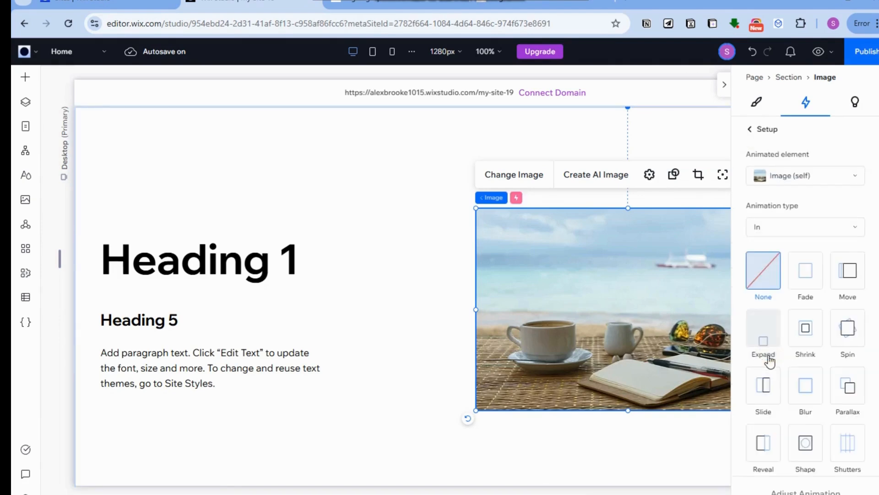
click(809, 451)
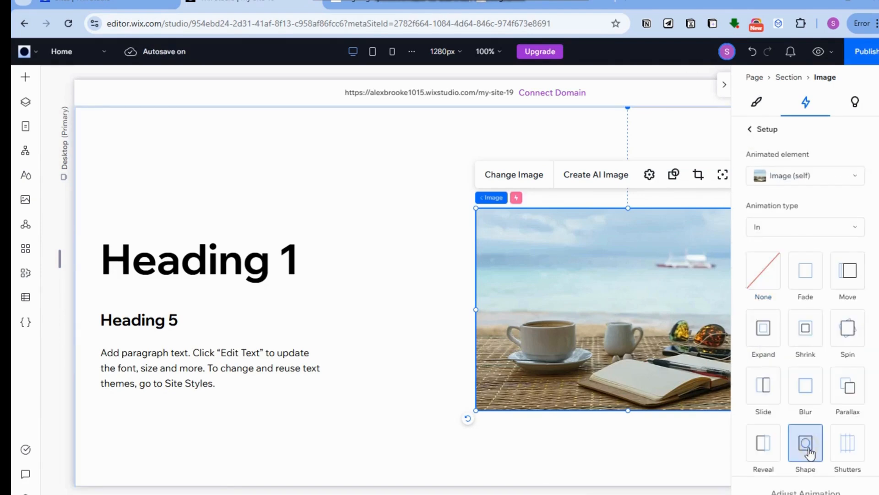
click(762, 232)
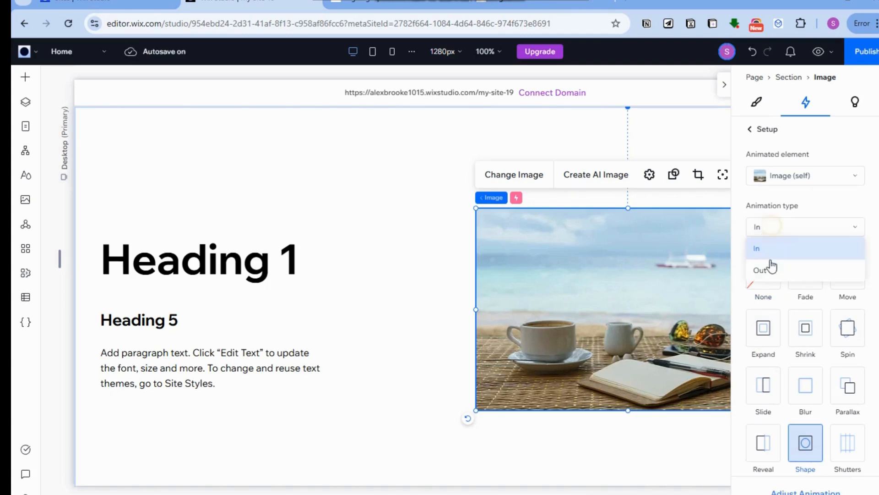
click(766, 248)
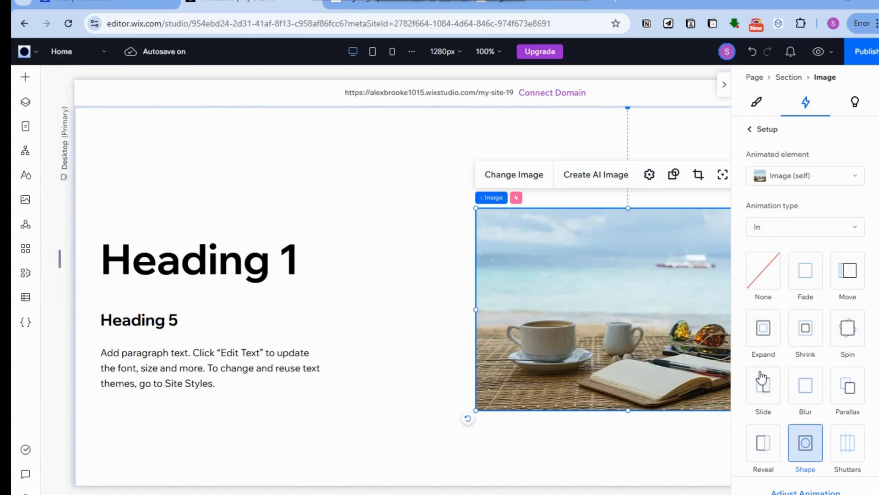
Preview the Shape scroll animation on the page and return to the editor
click(818, 51)
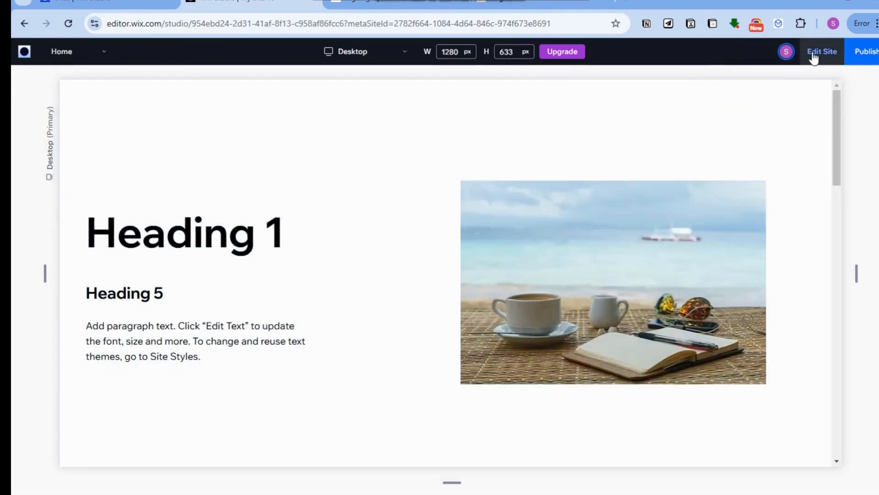
drag(834, 114, 845, 98)
click(820, 52)
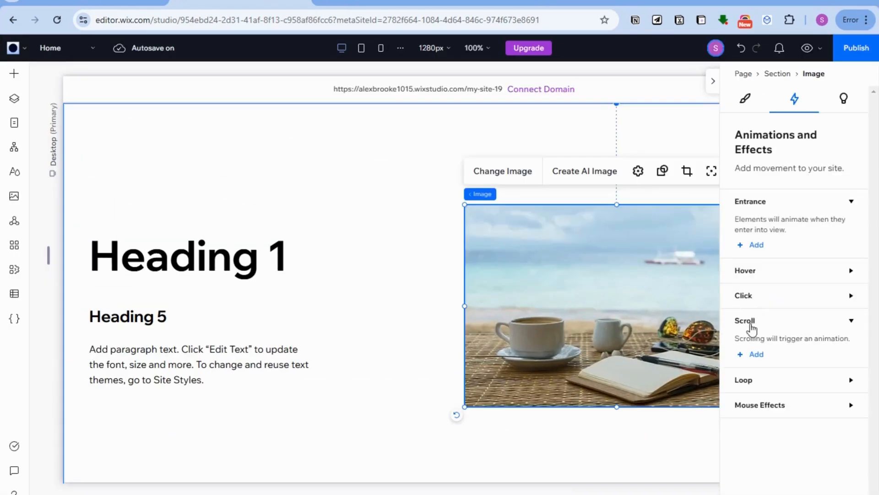
Add a new scroll animation to the coffee image, trying Fade and Expand before choosing Blur
click(757, 355)
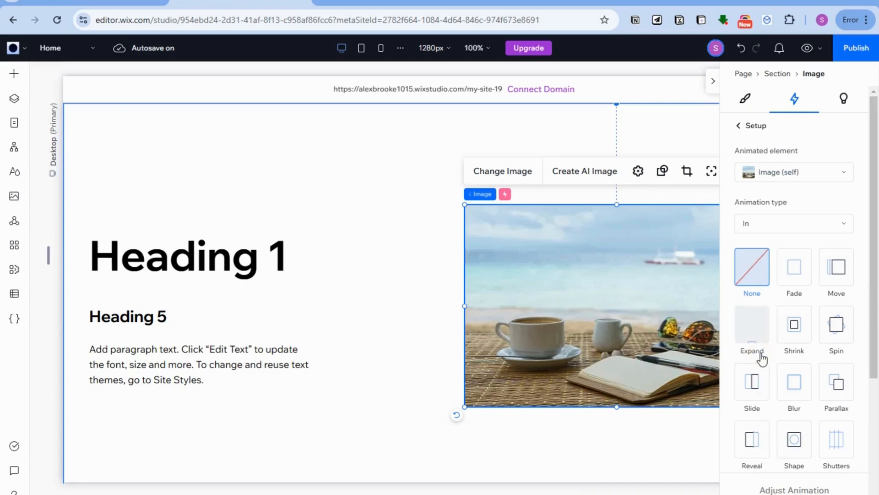
click(793, 285)
scroll(847, 330, down, 2)
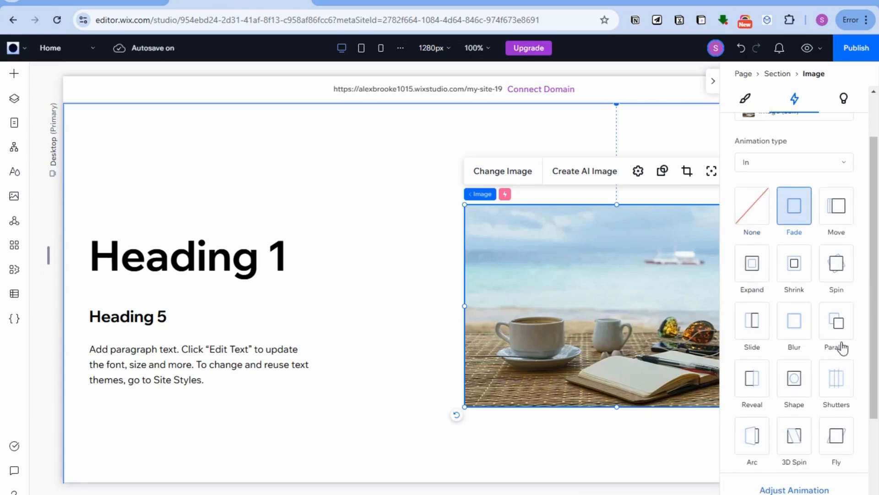
click(749, 277)
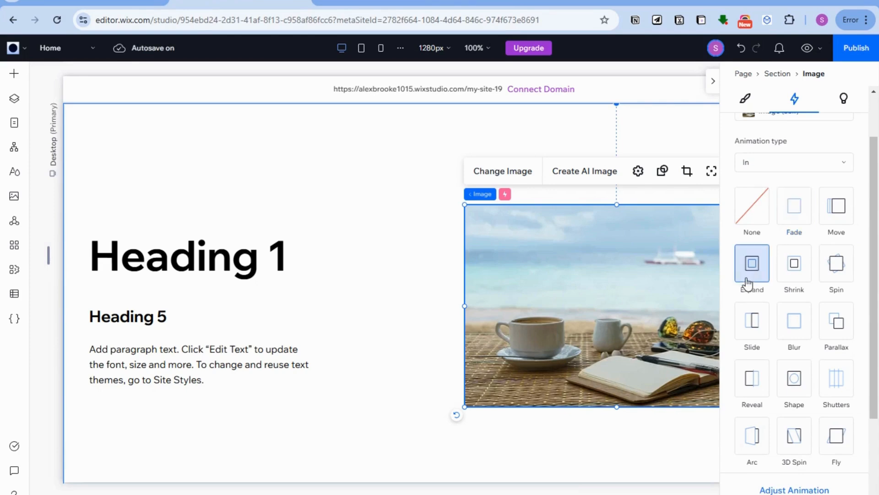
click(800, 333)
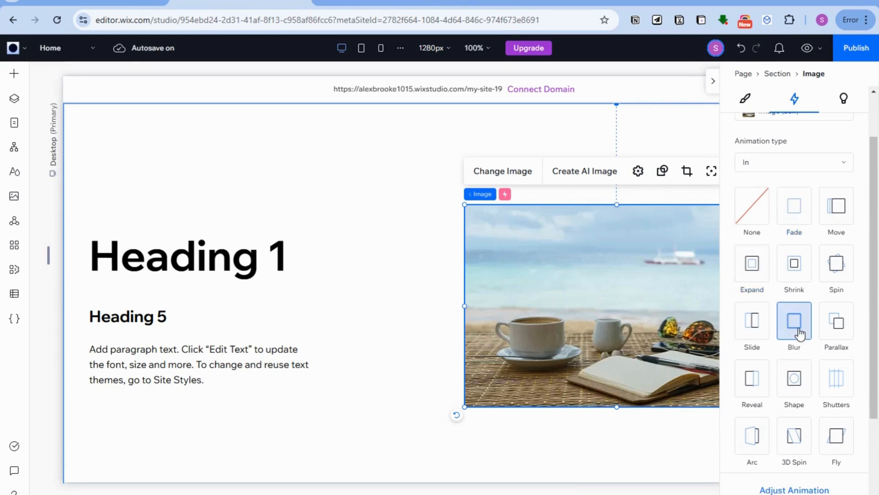
Set the blur intensity to 20 and extend the end of its animation area to 100%
click(799, 490)
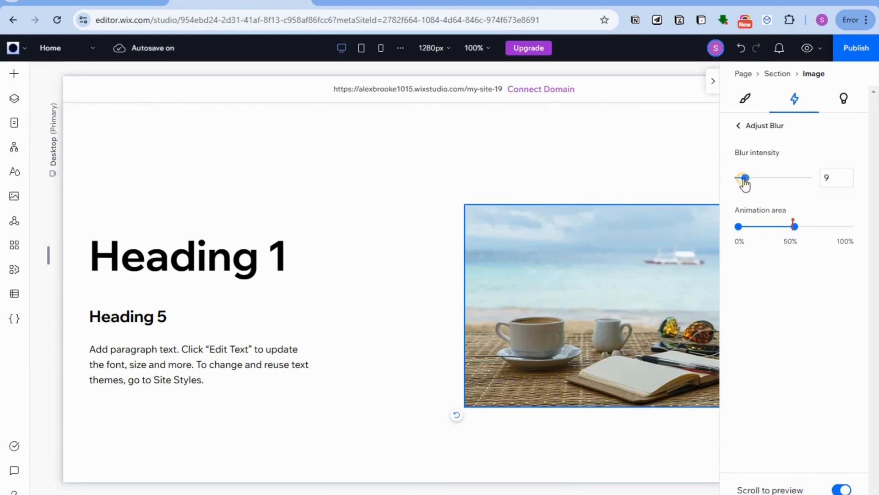
drag(760, 182, 764, 182)
drag(813, 232, 850, 226)
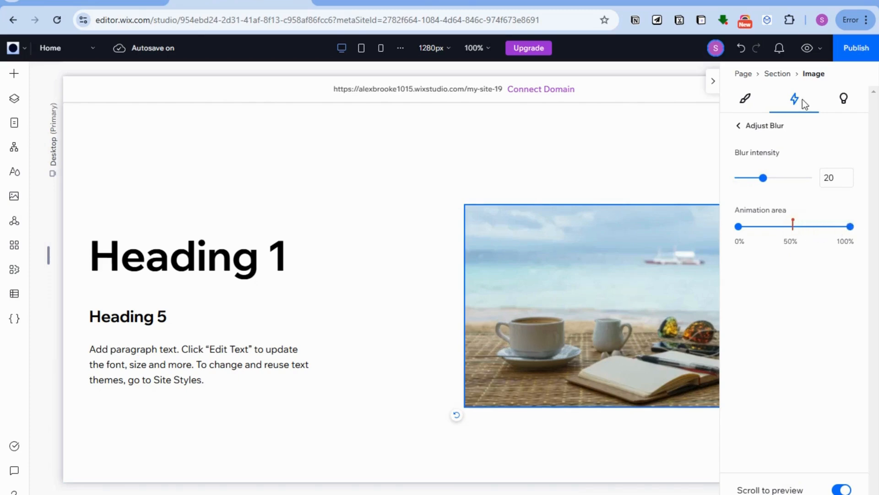
Preview the Blur effect while scrolling, return to the editor, and dismiss the publish prompt
click(808, 48)
drag(826, 107, 827, 128)
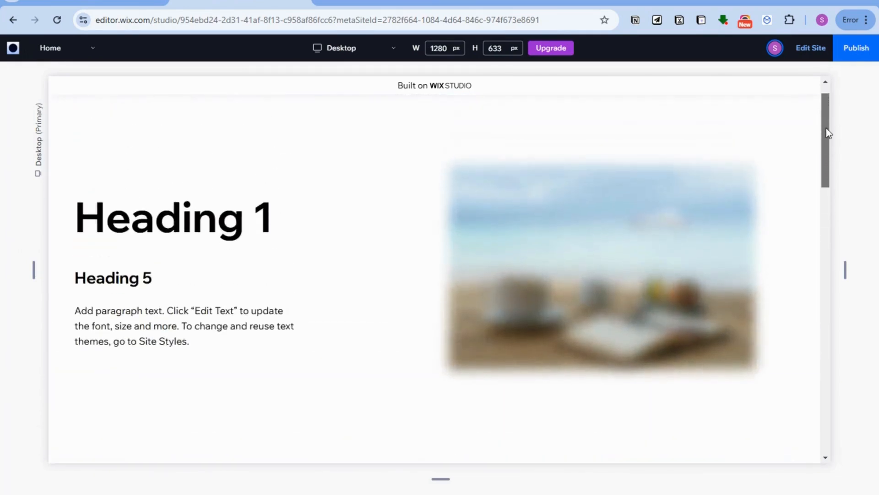
click(807, 48)
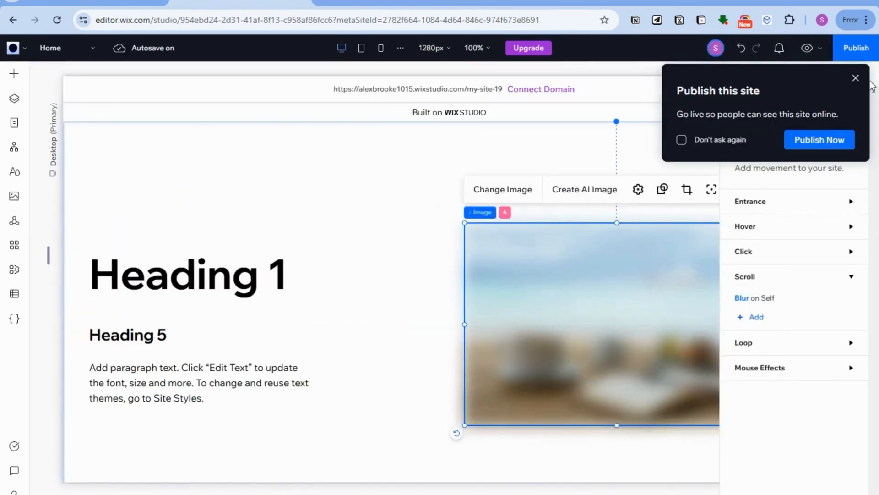
click(855, 78)
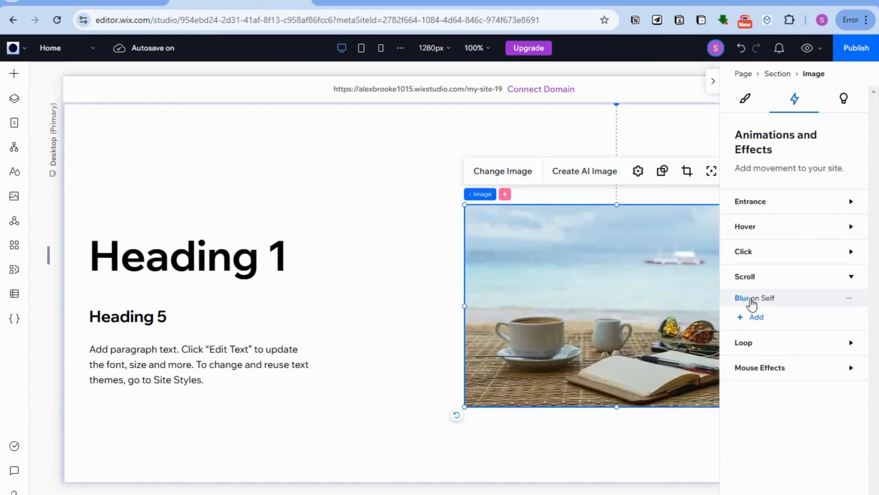
Delete the image's Blur scroll animation and add Shutters in its place
click(849, 302)
click(788, 337)
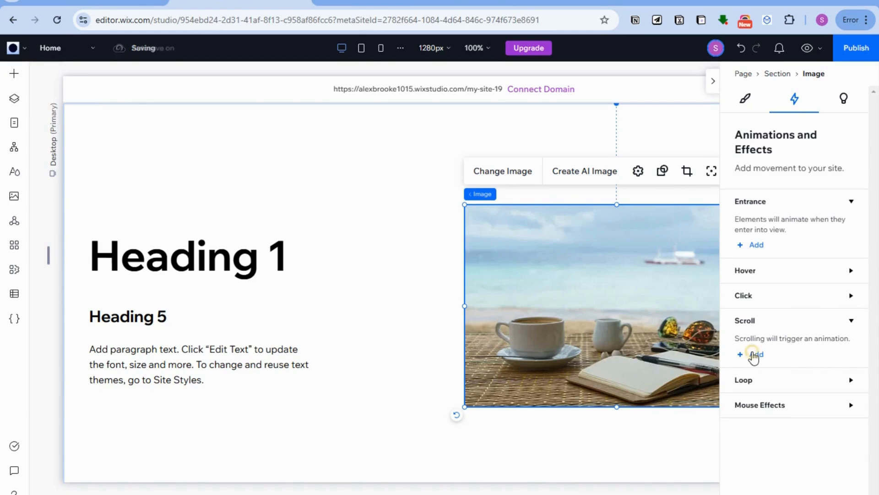
click(754, 354)
scroll(834, 348, down, 4)
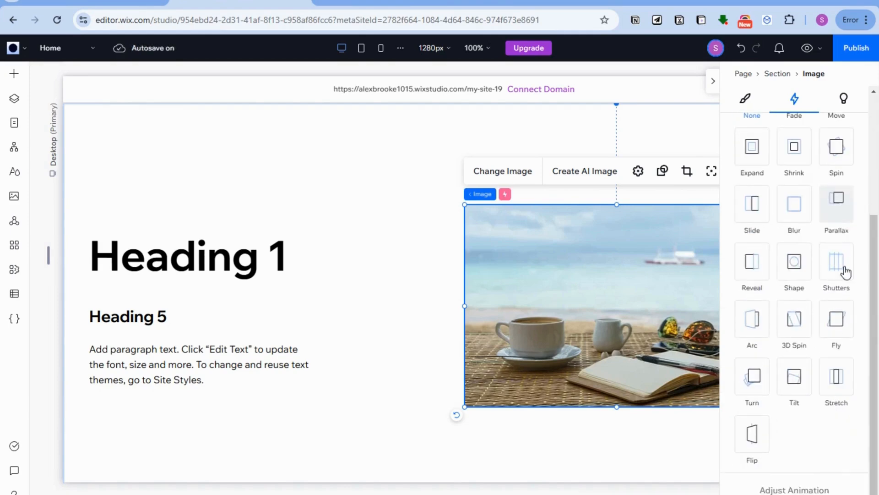
click(842, 274)
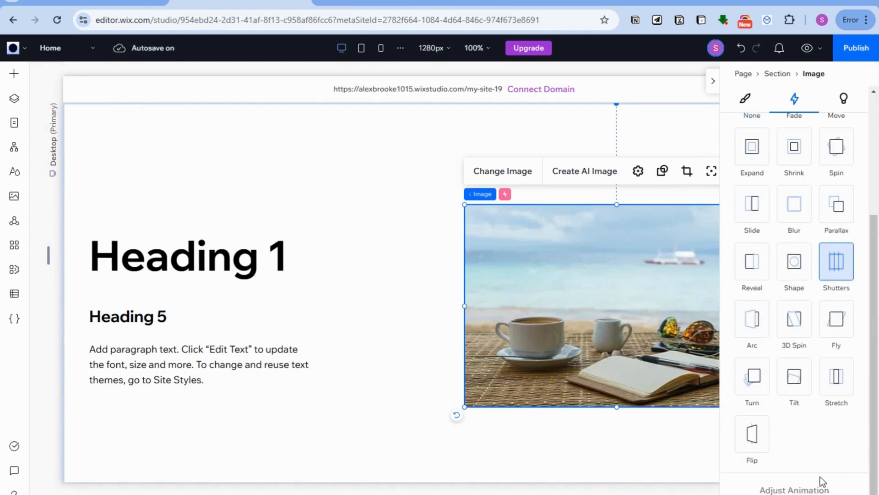
Adjust Shutters to 13 parts coming from the bottom, with the animation area extended to roughly three quarters
click(809, 490)
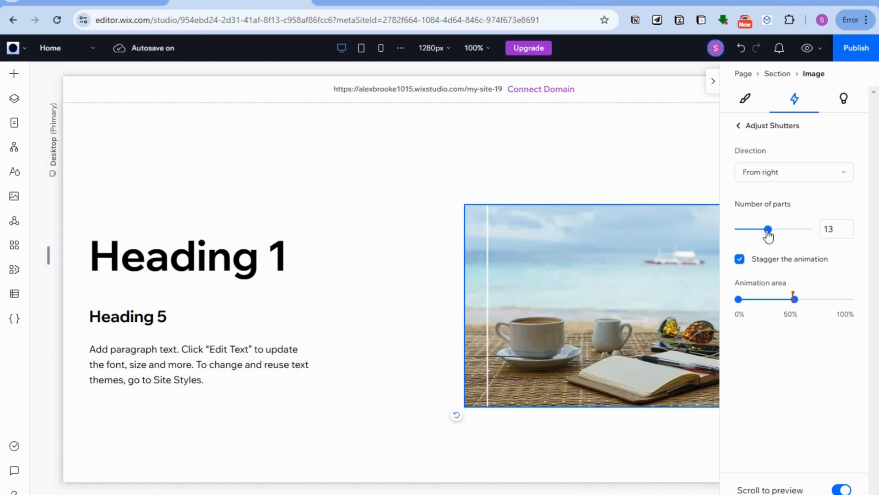
click(792, 172)
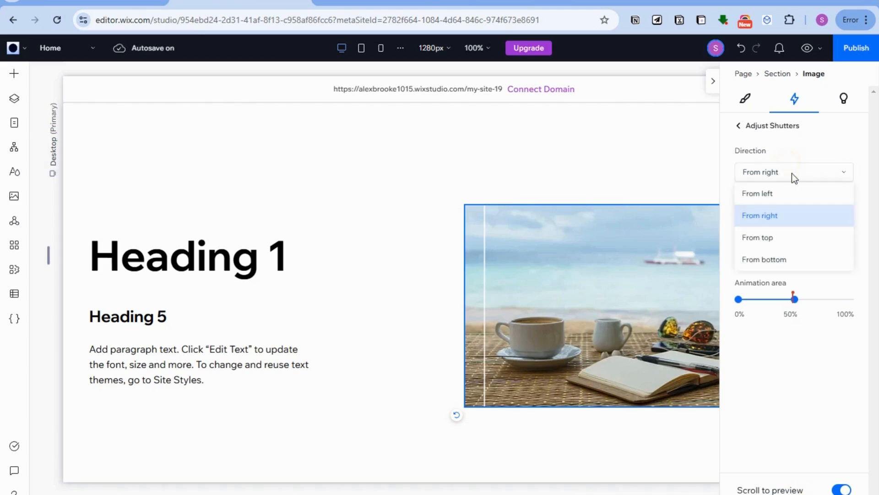
click(774, 260)
drag(795, 299, 820, 300)
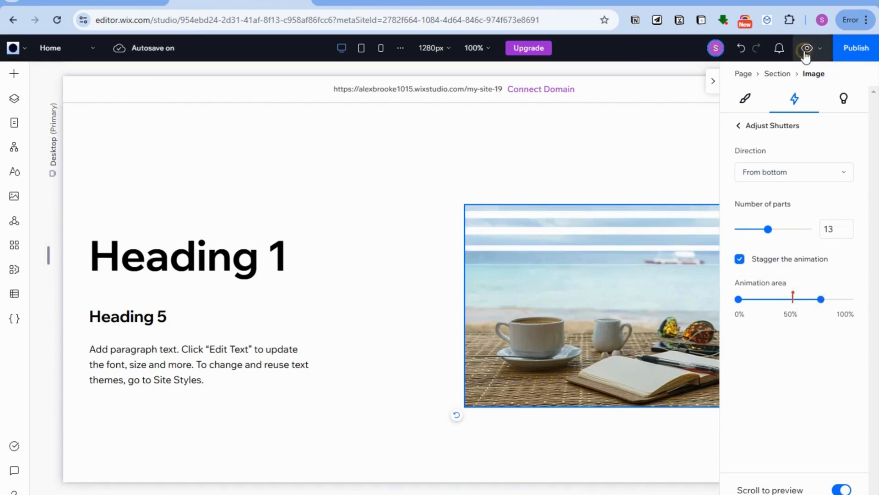
Preview the Shutters effect on the image while scrolling, return to the editor, and dismiss the publish prompt
click(806, 49)
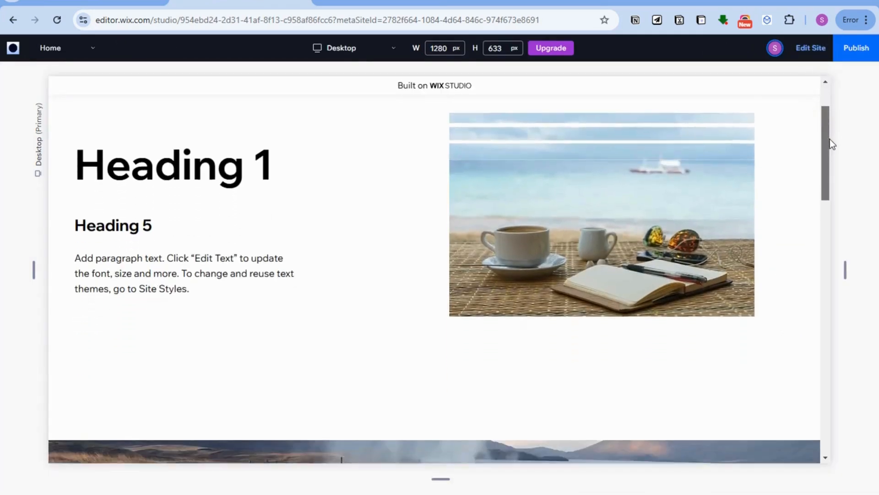
scroll(831, 156, down, 3)
scroll(834, 142, up, 4)
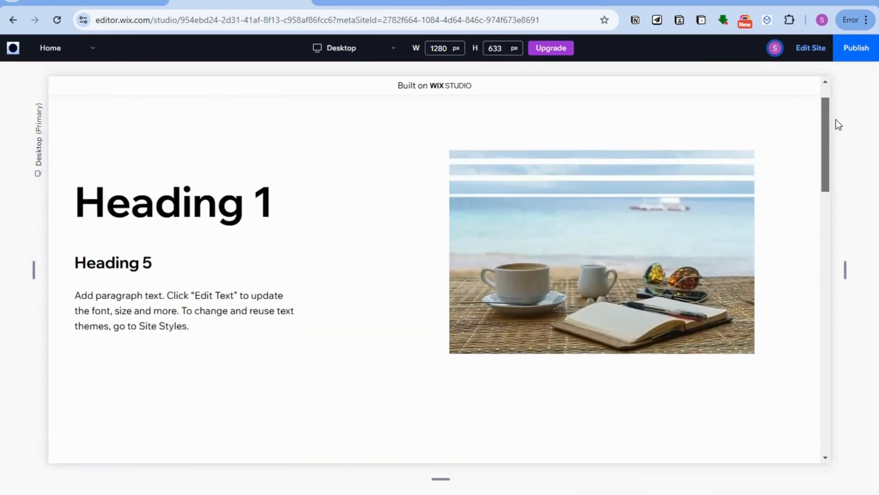
click(811, 47)
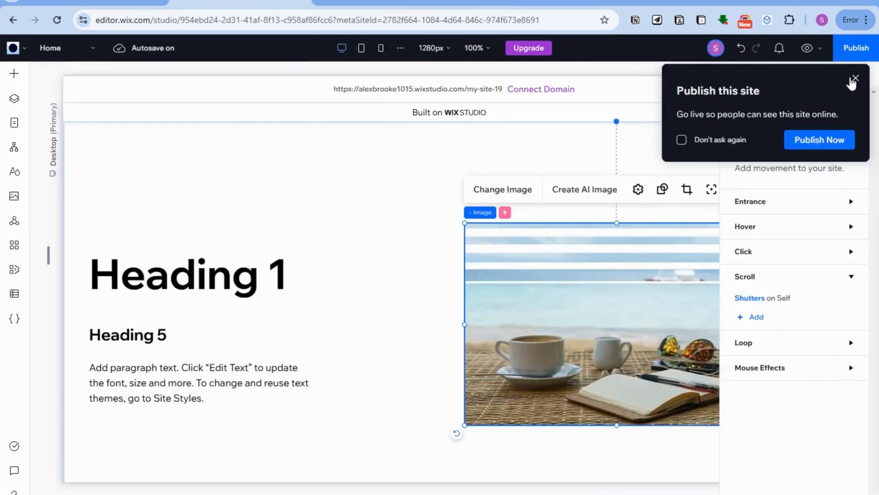
click(855, 79)
Adjust the image's Shutters scroll animation to 30 parts with the direction From left
click(754, 299)
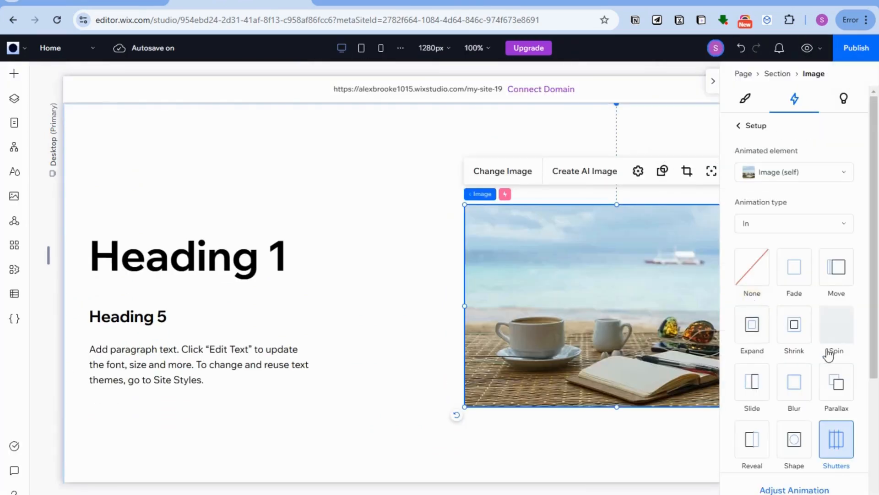
click(806, 489)
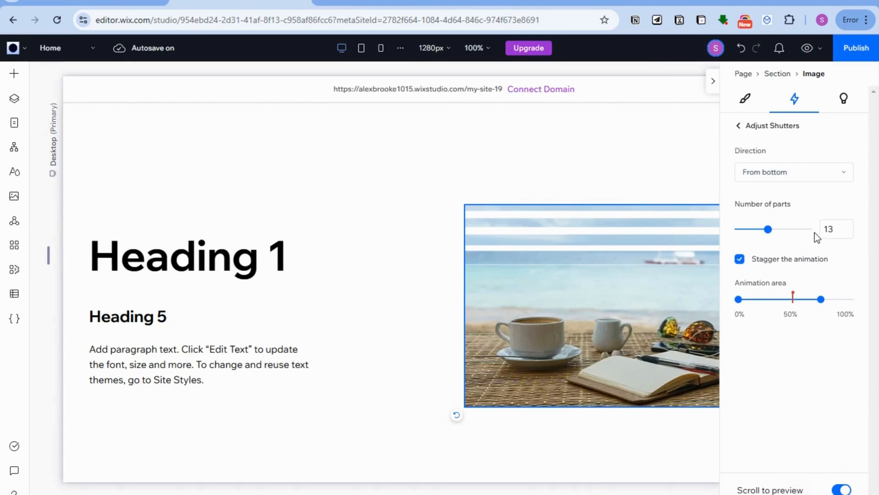
drag(768, 229, 813, 229)
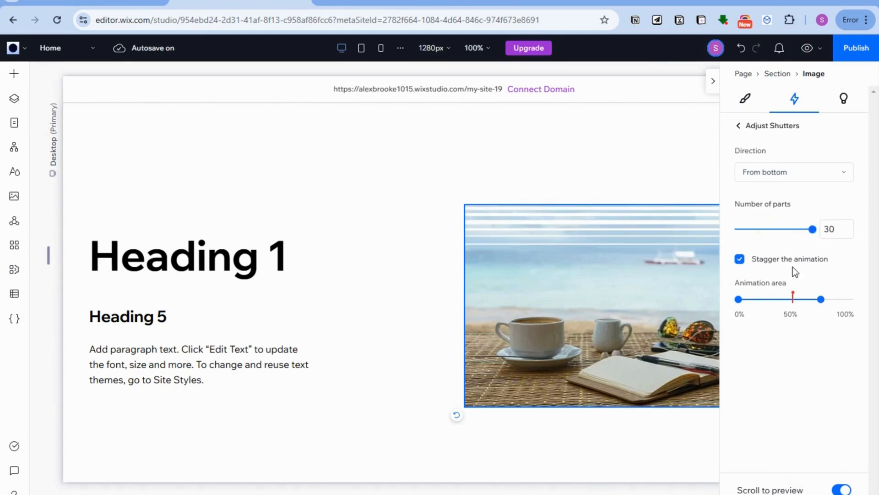
click(773, 167)
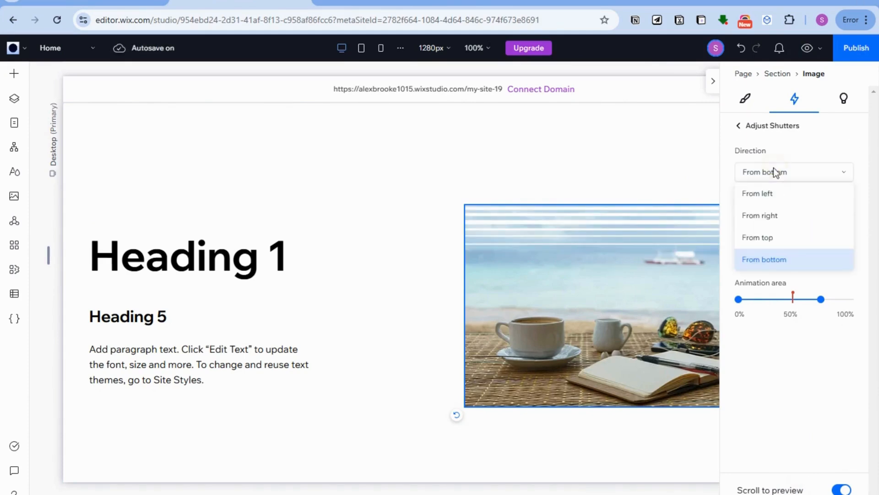
click(768, 199)
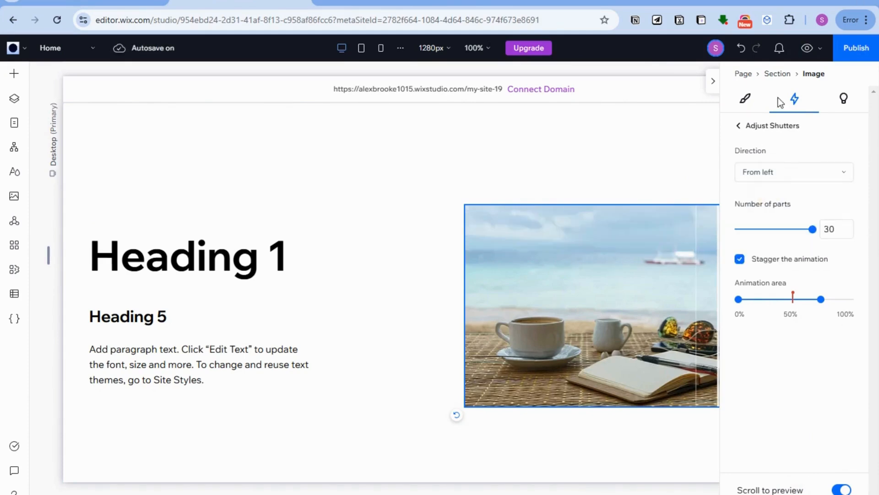
Preview the 30-part Shutters effect twice while scrolling, return to the editor, and dismiss the publish prompt
click(807, 48)
drag(828, 153, 830, 118)
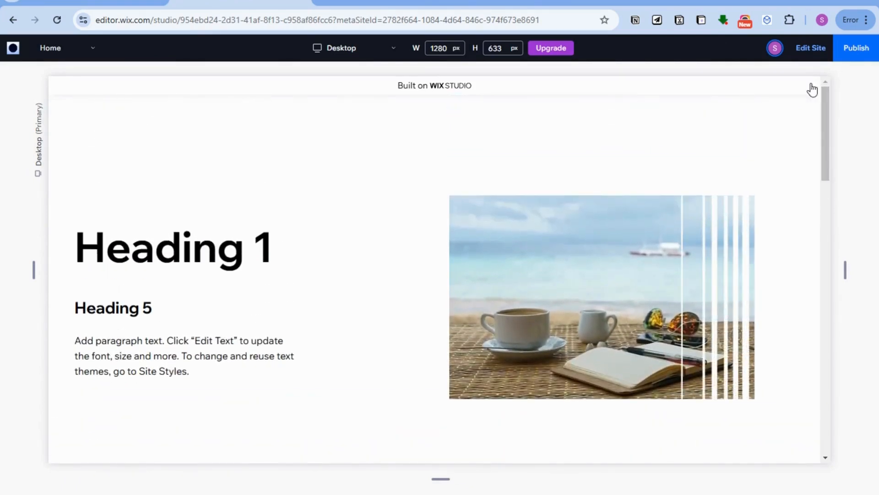
click(803, 49)
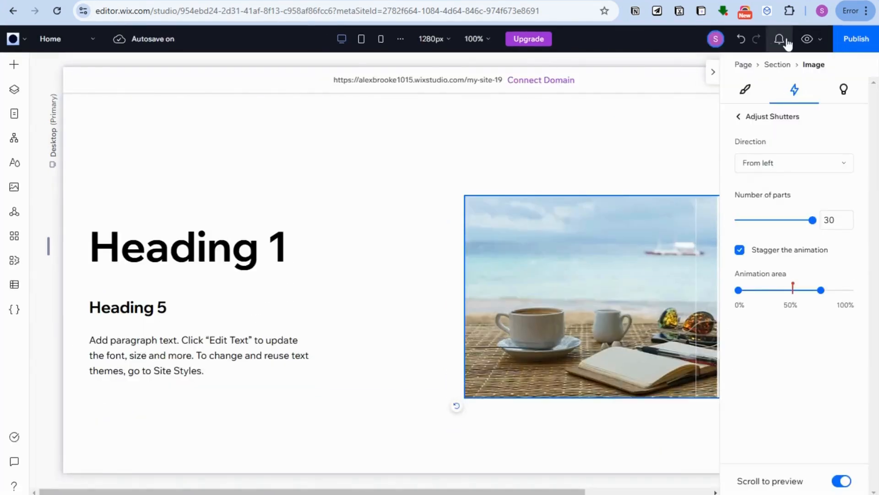
click(809, 39)
drag(826, 132, 828, 103)
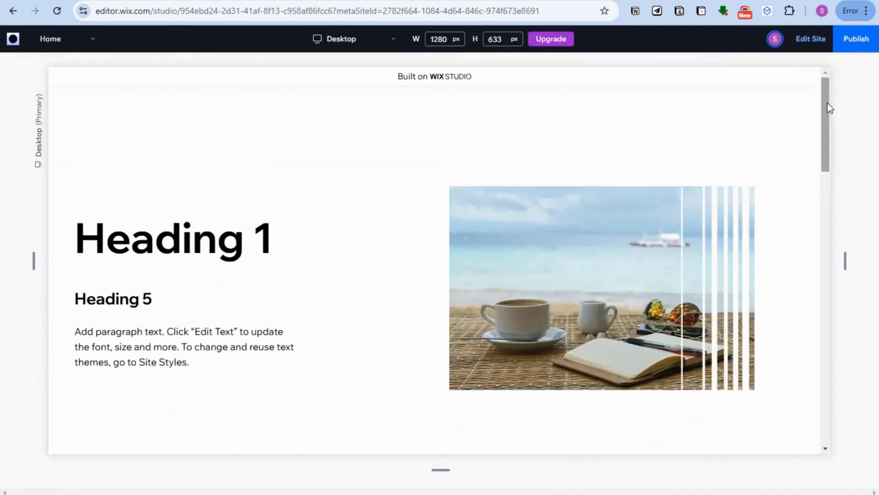
click(807, 39)
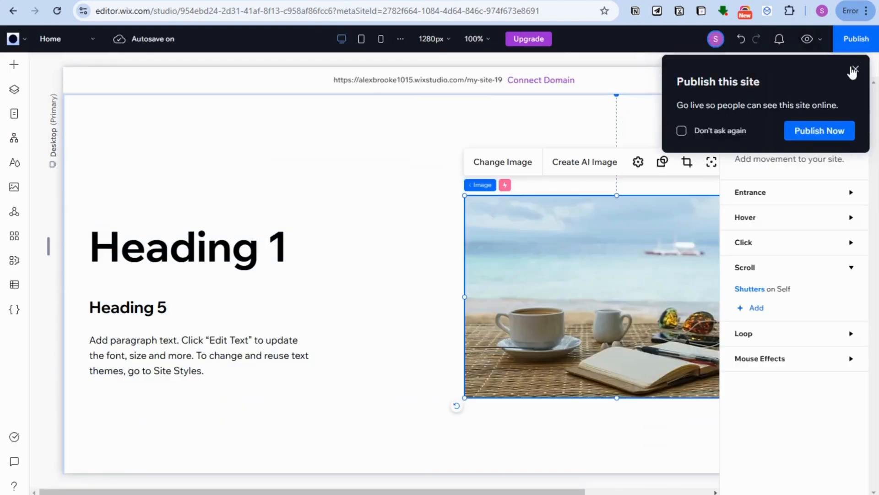
click(853, 69)
Replace Shutters with the Stretch scroll animation at 50% intensity, extending the end of its animation area to roughly two thirds
click(748, 290)
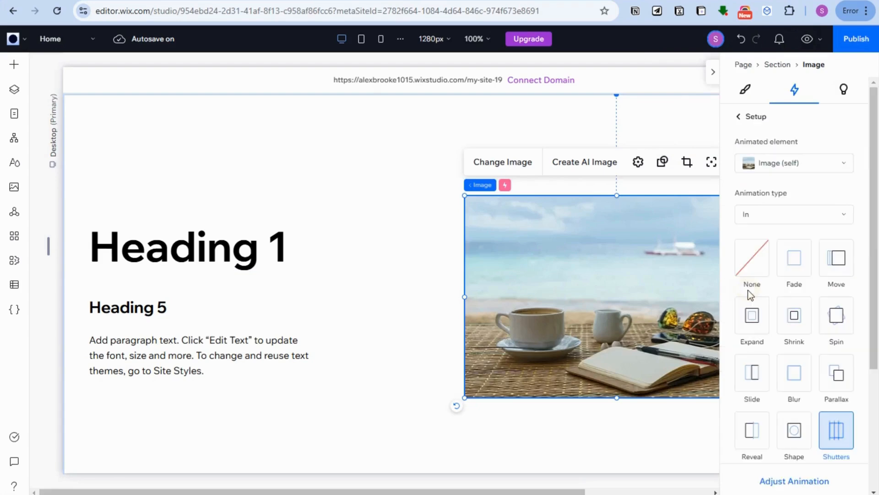
scroll(799, 436, down, 4)
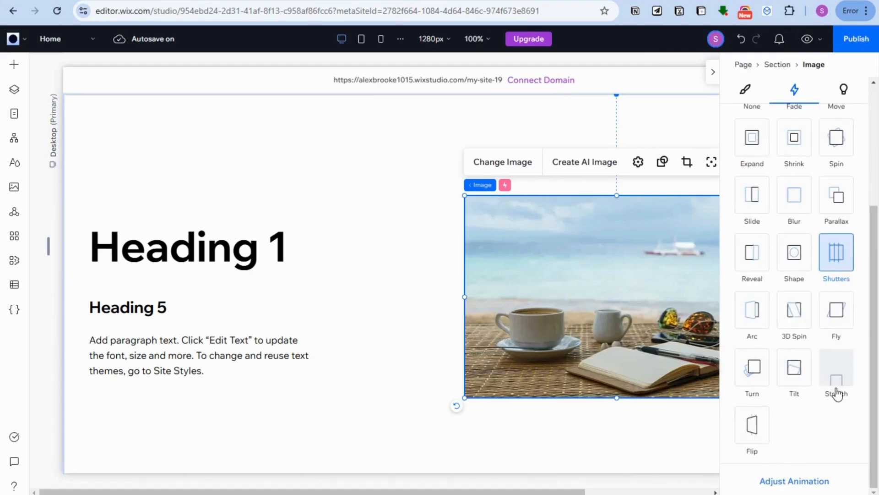
click(837, 372)
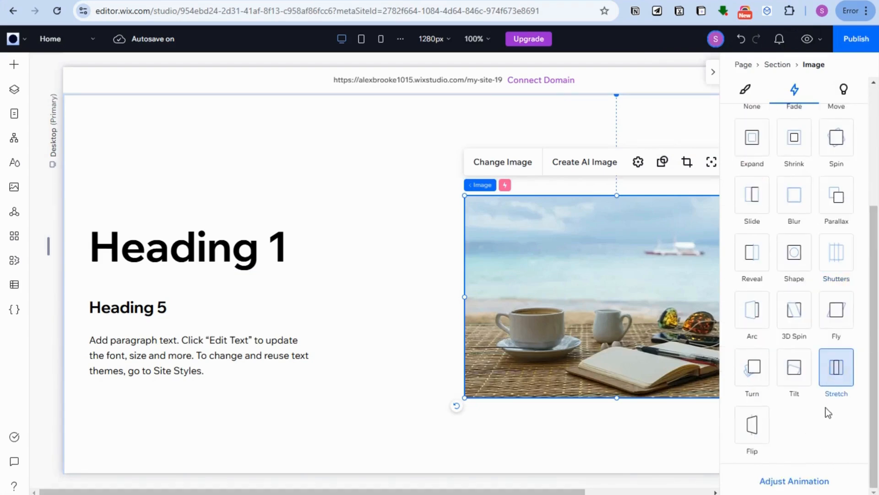
click(799, 482)
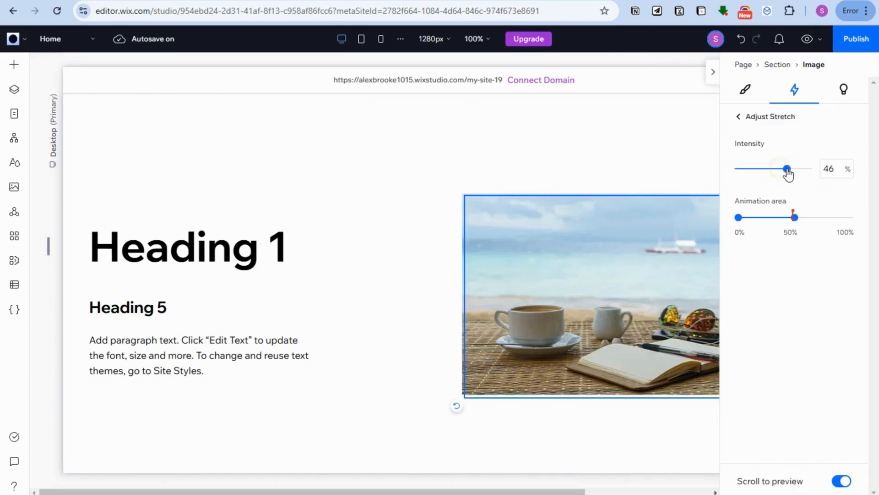
drag(787, 169, 794, 170)
drag(795, 217, 814, 218)
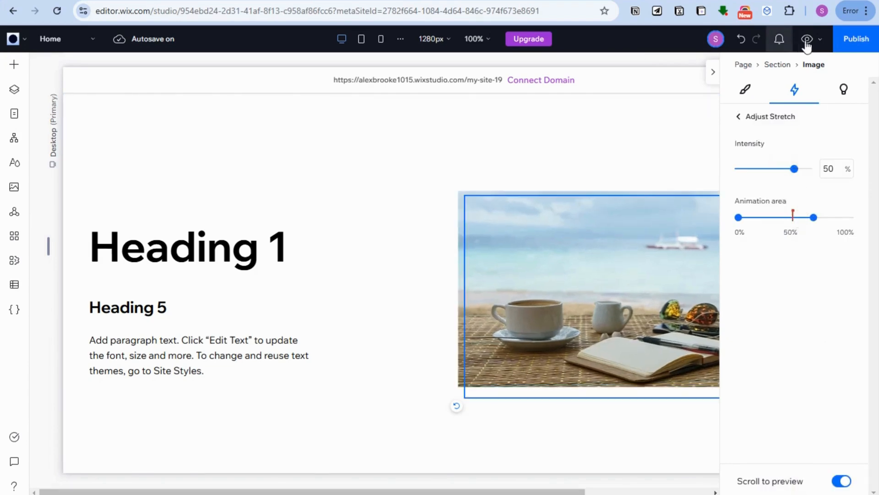
Preview the Stretch effect on the image while scrolling, return to the editor, and dismiss the publish prompt
click(804, 39)
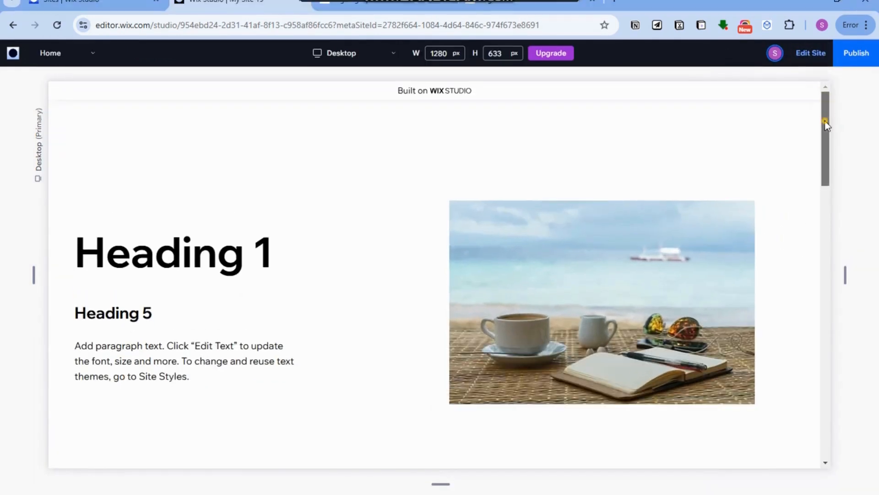
drag(826, 124, 818, 97)
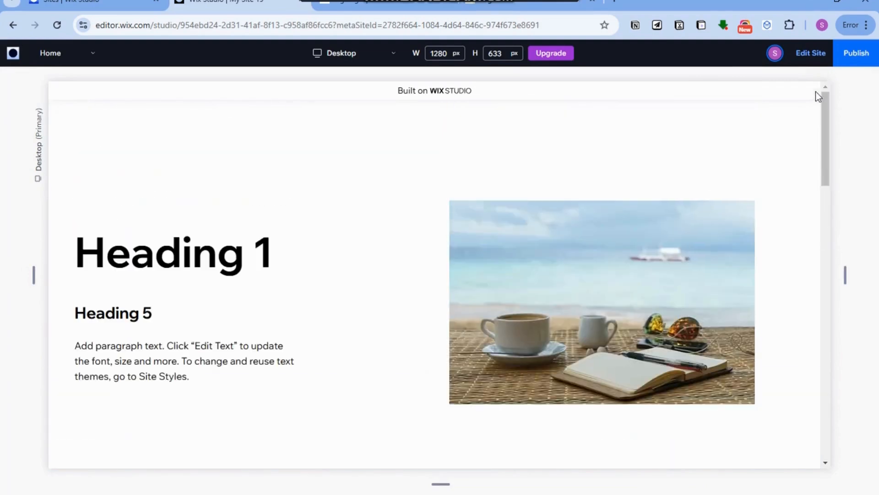
click(810, 52)
click(854, 86)
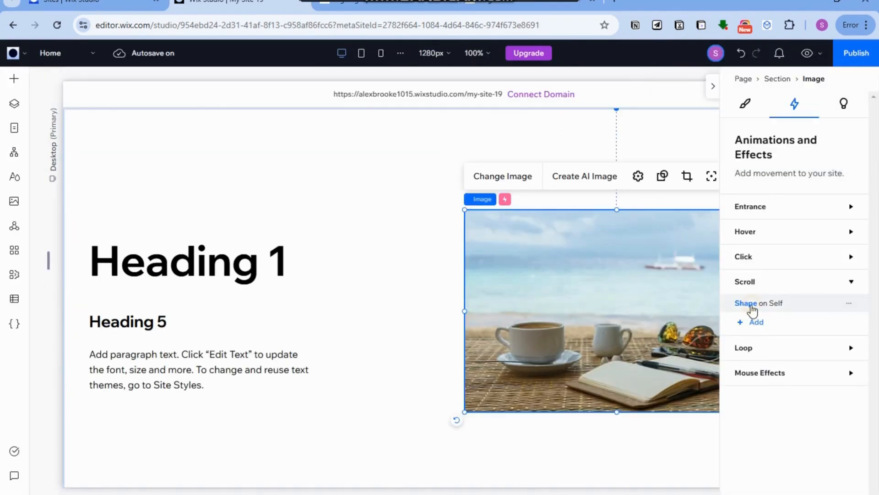
Adjust the image's Shape scroll animation so its animation area spans from 0% to 100%
click(753, 307)
click(795, 493)
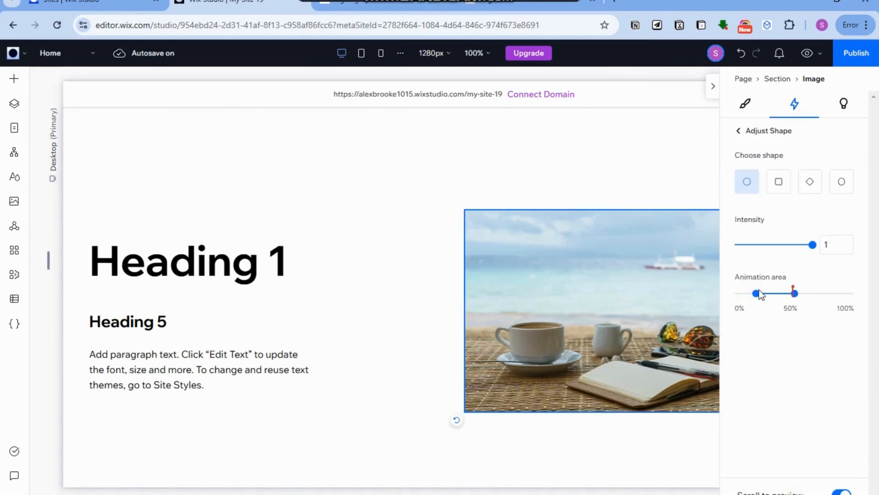
drag(795, 294, 863, 299)
drag(756, 294, 723, 301)
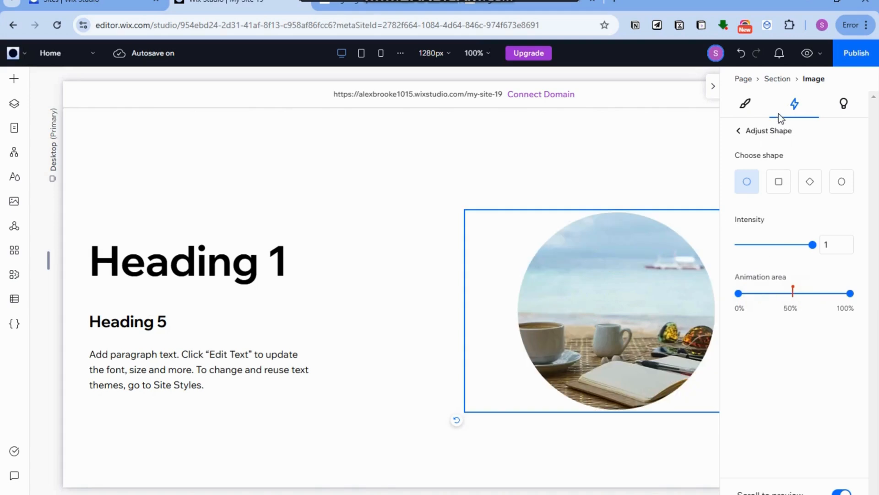
Preview the circular Shape effect while scrolling, return to the editor, and dismiss the publish prompt
click(807, 53)
drag(826, 115, 768, 97)
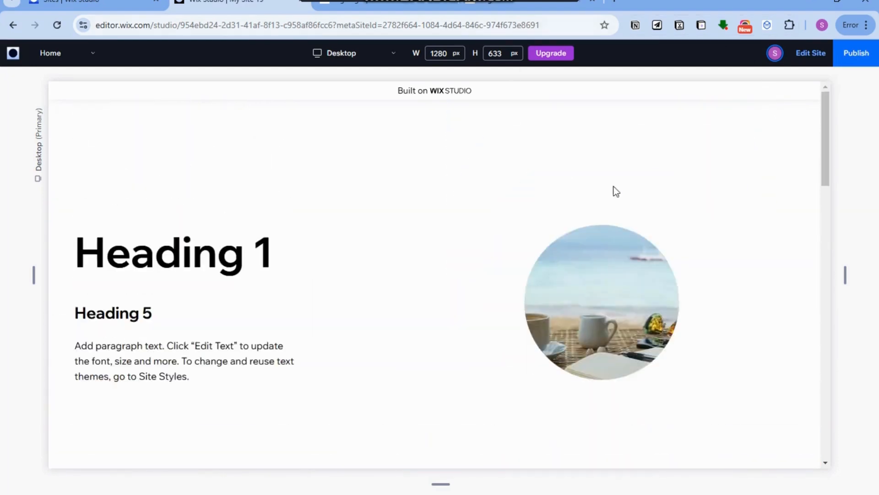
click(811, 55)
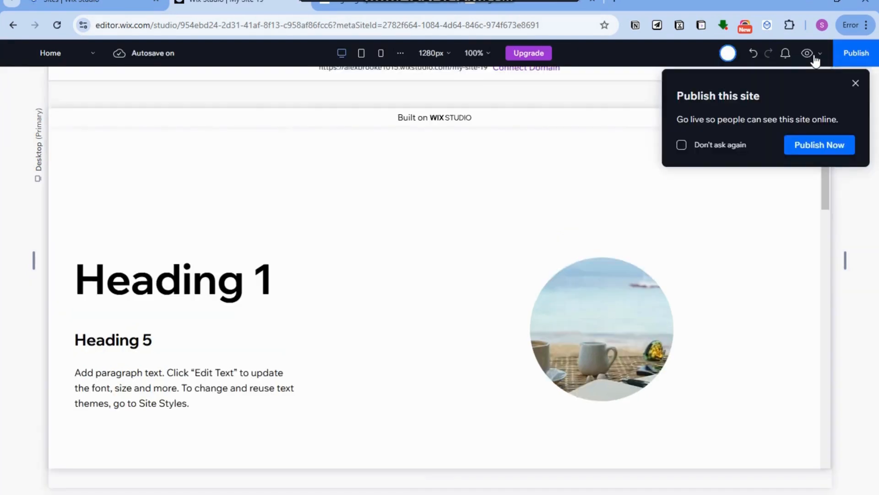
click(856, 83)
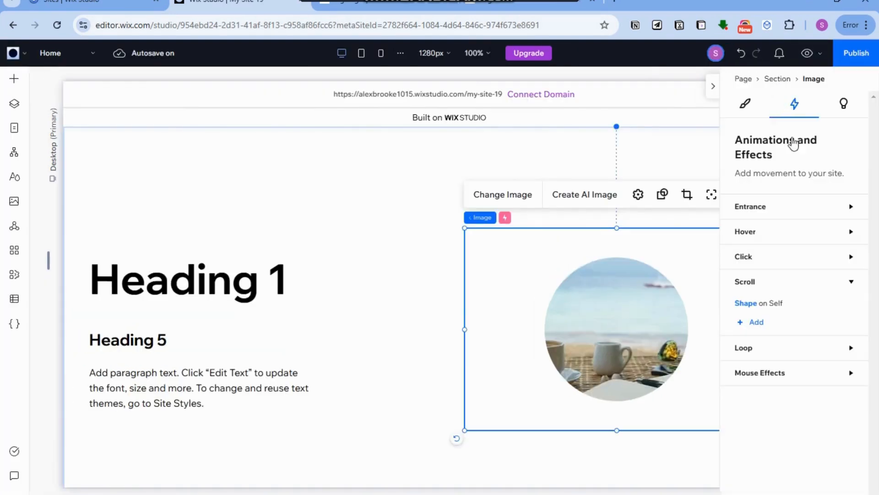
Try to add a second scroll animation to the image, and open the options of its existing Shape animation
click(755, 323)
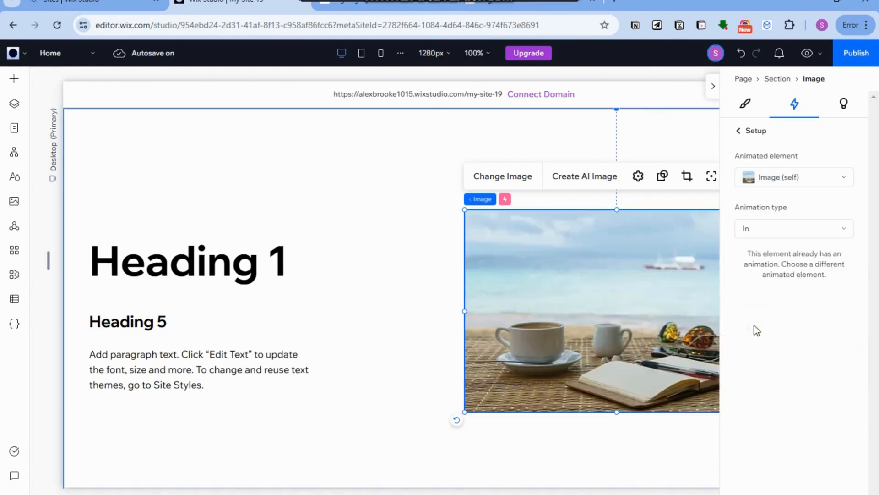
click(740, 134)
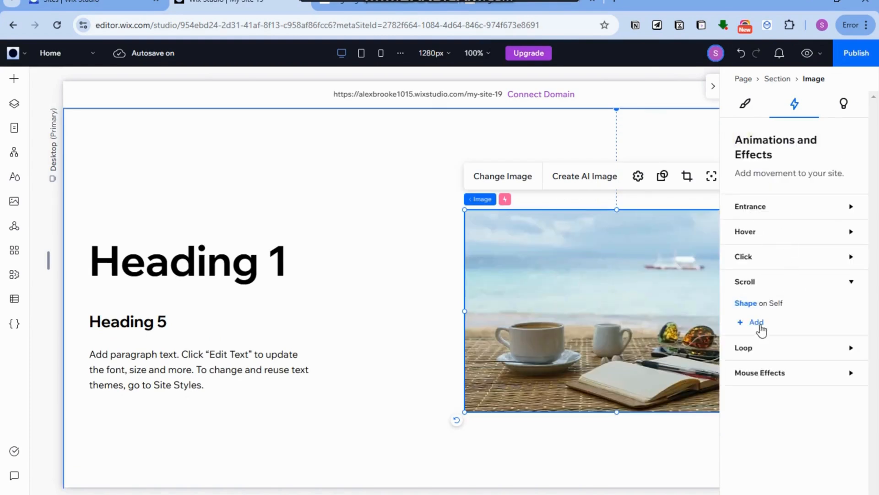
click(849, 306)
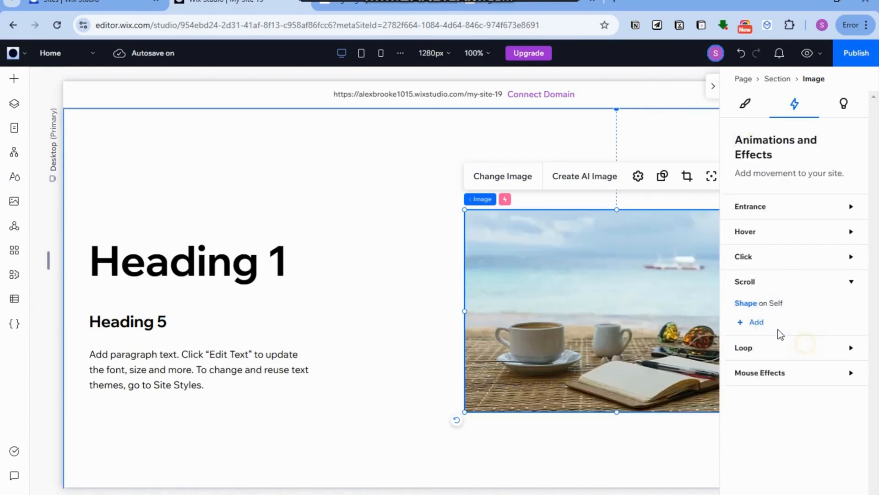